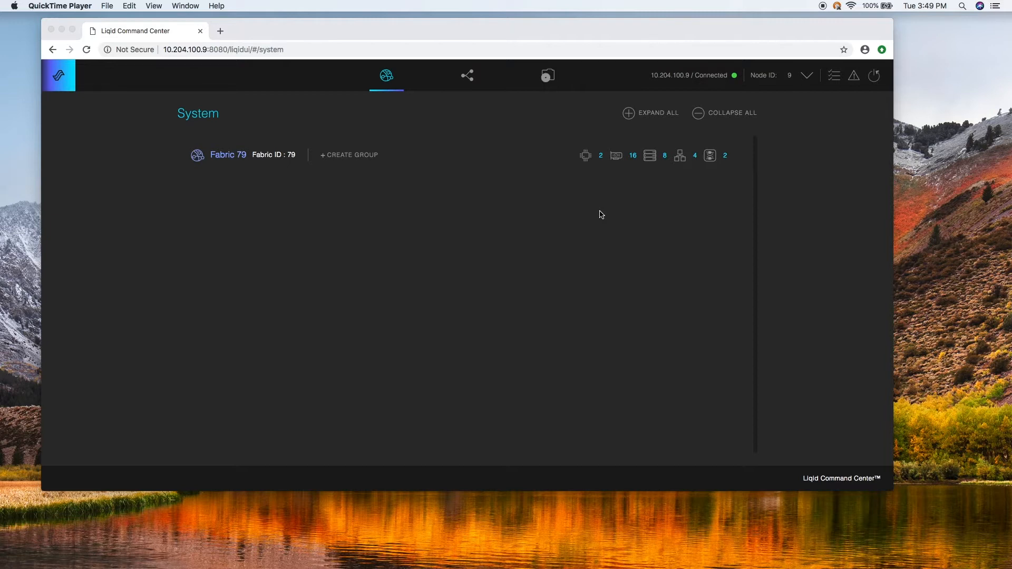
- Position the browser window and expand Fabric 79 to list its devices
{"action": "left_click_drag", "start_coordinate": [309, 30], "coordinate": [259, 32]}
{"action": "left_click", "coordinate": [257, 36]}
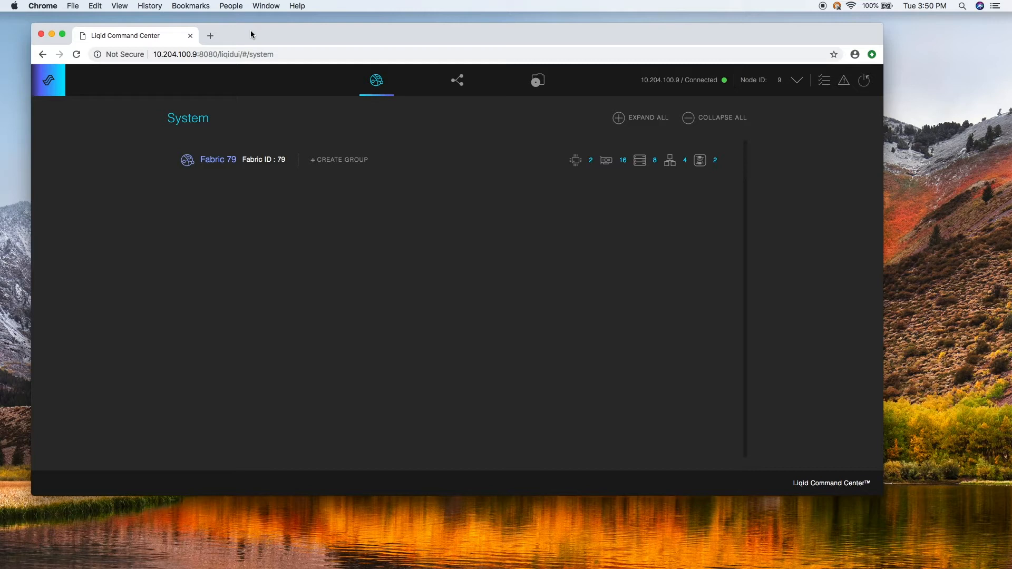
{"action": "left_click_drag", "start_coordinate": [251, 34], "coordinate": [247, 33]}
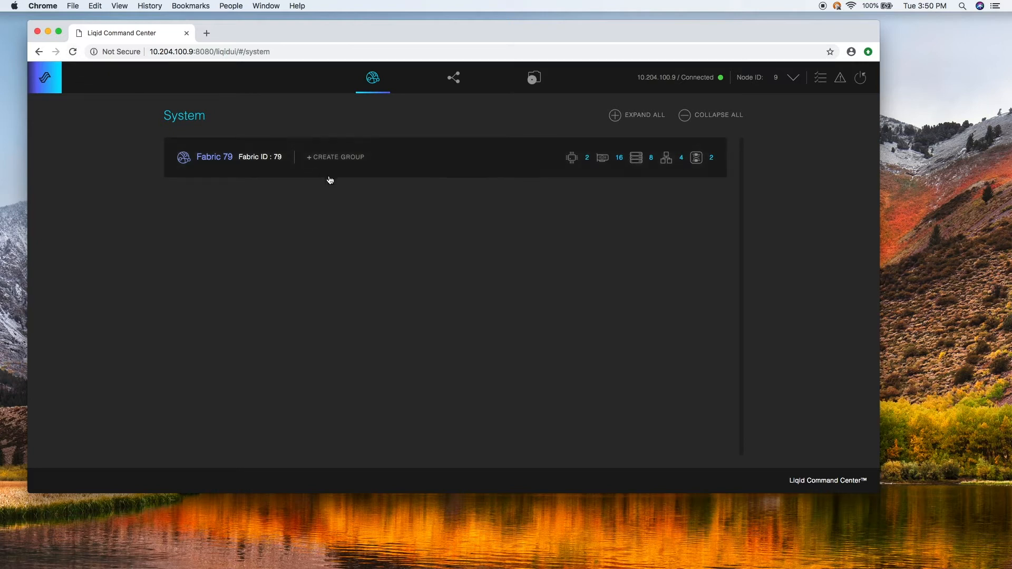
{"action": "left_click", "coordinate": [384, 168]}
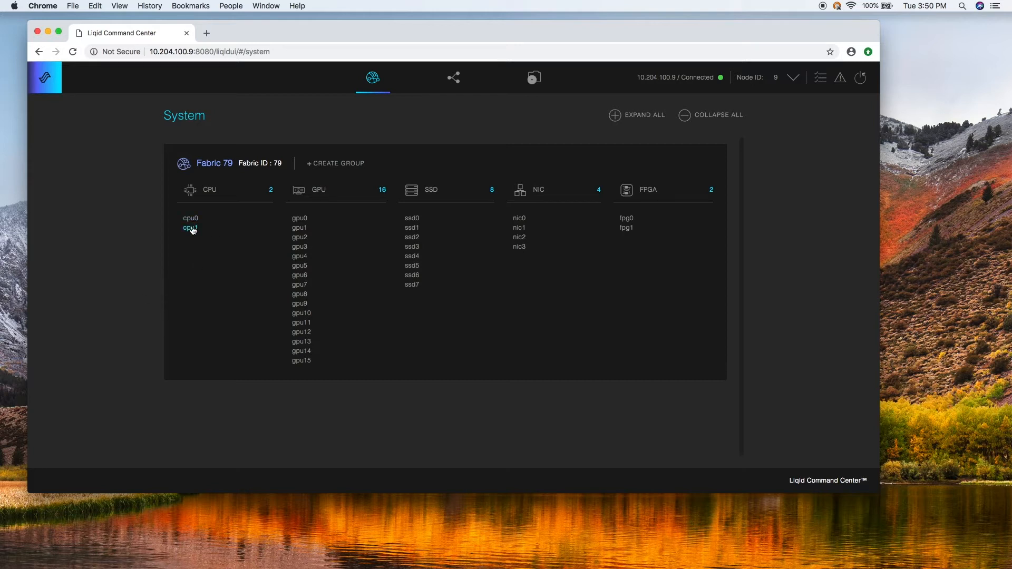
- Select cpu1 and gpu0 in Fabric 79's device list and maximize Chrome
{"action": "left_click", "coordinate": [191, 229]}
{"action": "left_click", "coordinate": [298, 218]}
{"action": "left_click", "coordinate": [58, 32]}
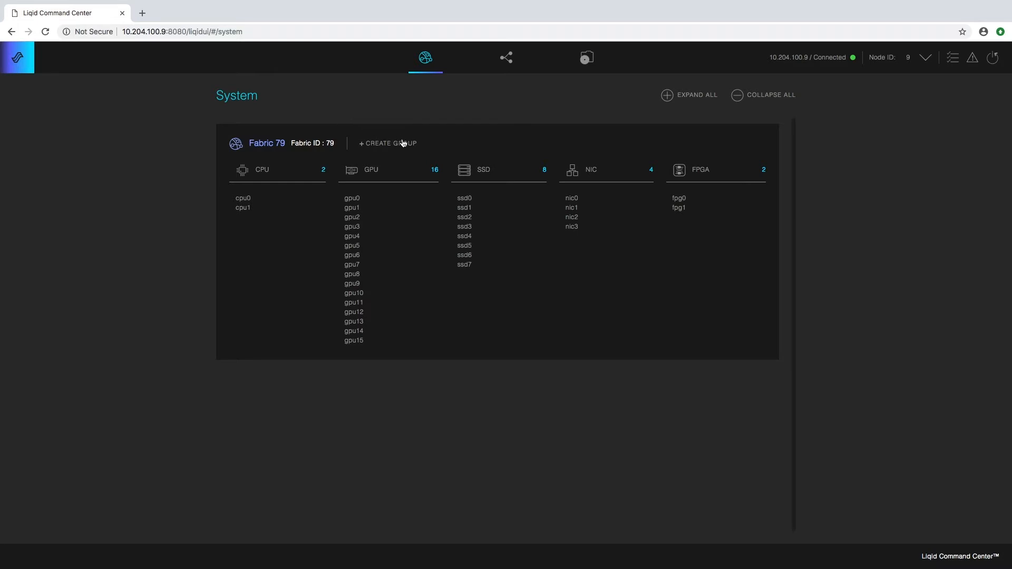
- Create a group named human_resource in Fabric 79
{"action": "left_click", "coordinate": [386, 144]}
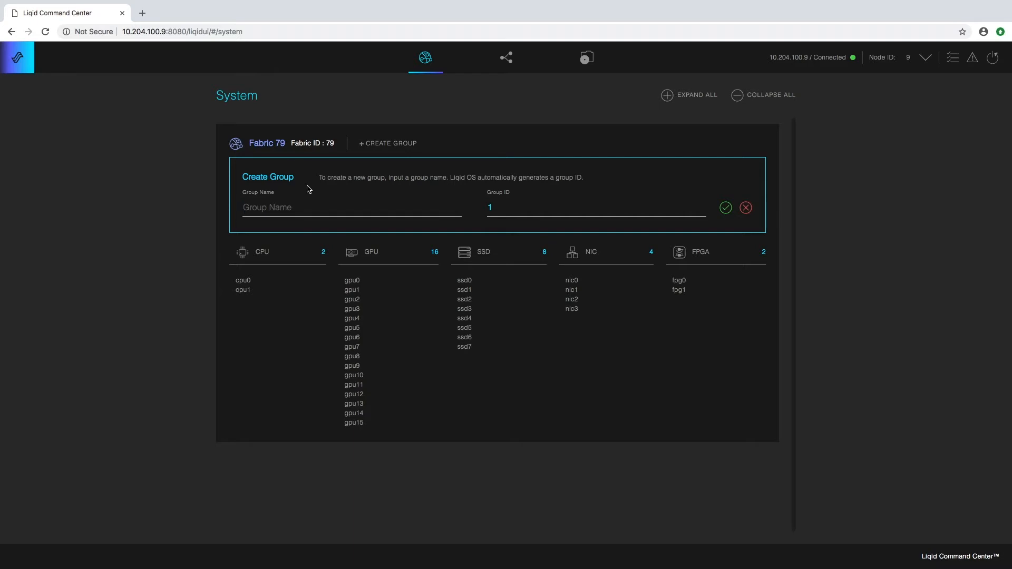
{"action": "type", "text": "human_)"}
{"action": "key", "text": "BackSpace"}
{"action": "type", "text": "rources"}
{"action": "key", "text": "BackSpace"}
{"action": "key", "text": "BackSpace"}
{"action": "key", "text": "BackSpace"}
{"action": "key", "text": "BackSpace"}
{"action": "key", "text": "BackSpace"}
{"action": "key", "text": "BackSpace"}
{"action": "type", "text": "esource"}
{"action": "left_click", "coordinate": [725, 208]}
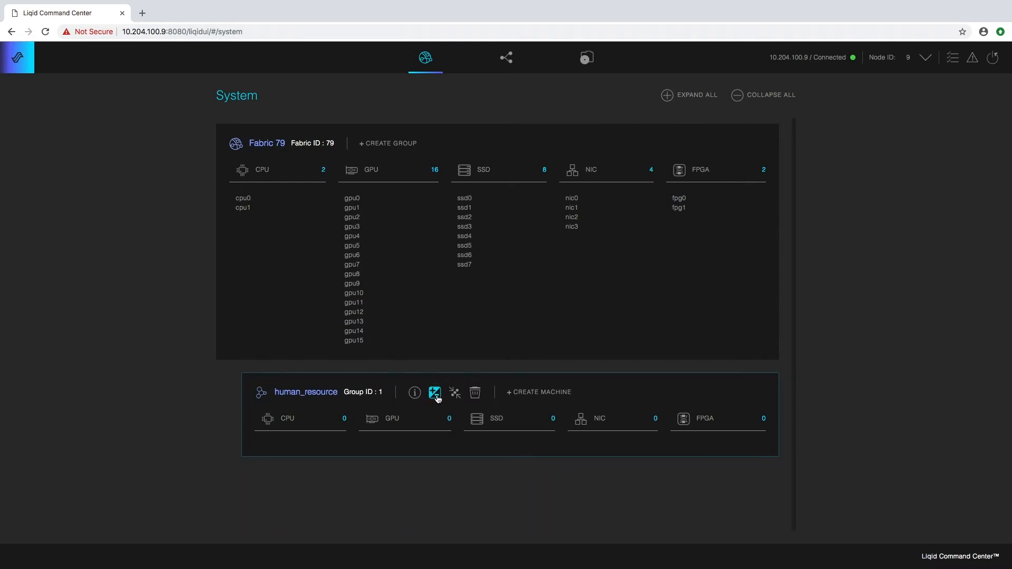
- Create a second group named engineering
{"action": "left_click", "coordinate": [379, 143]}
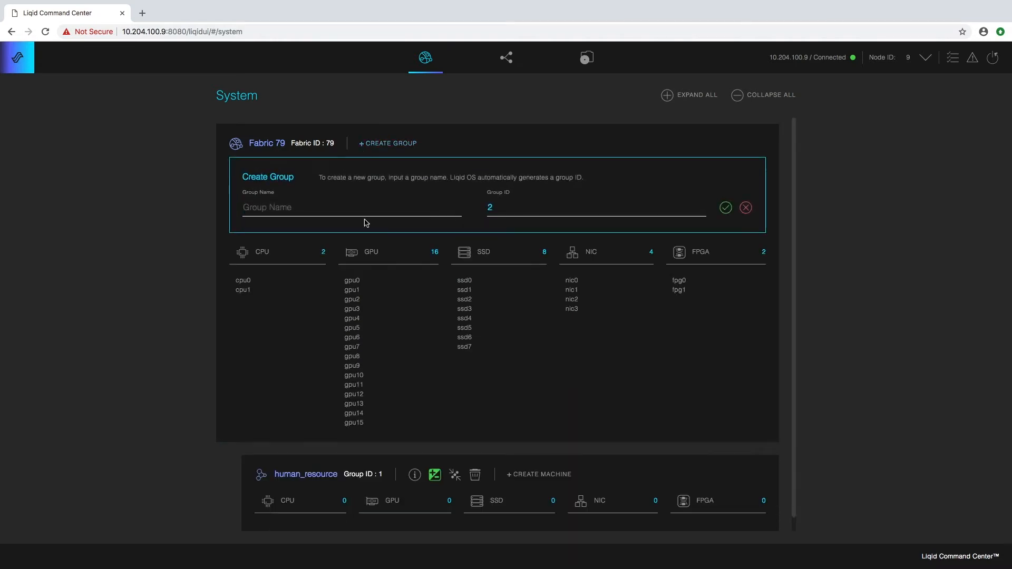
{"action": "left_click", "coordinate": [284, 208]}
{"action": "type", "text": "engineering"}
{"action": "left_click", "coordinate": [726, 208]}
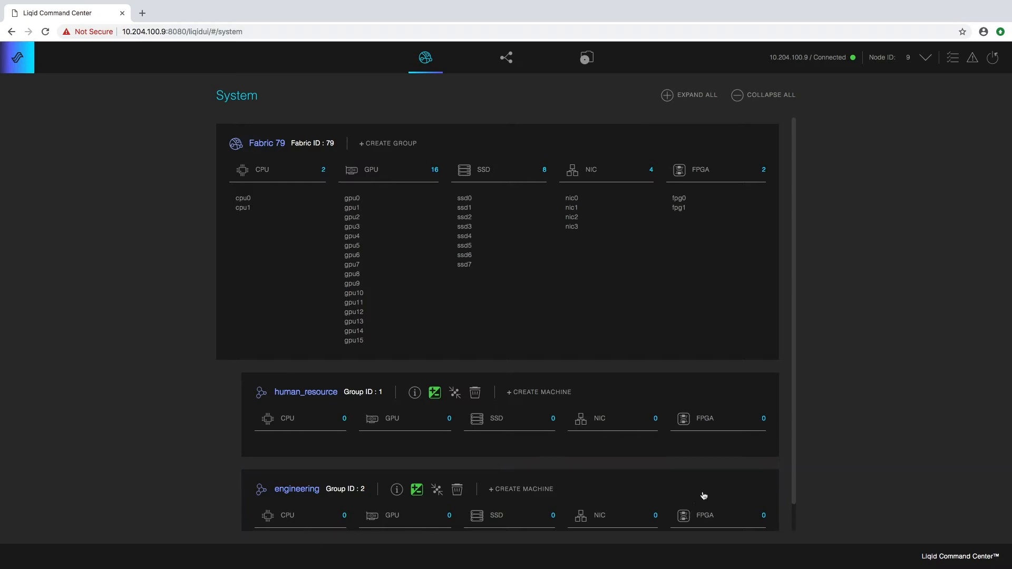
- Edit the human_resource group and add cpu 0, gpu 0 and gpu 1
{"action": "left_click", "coordinate": [327, 396]}
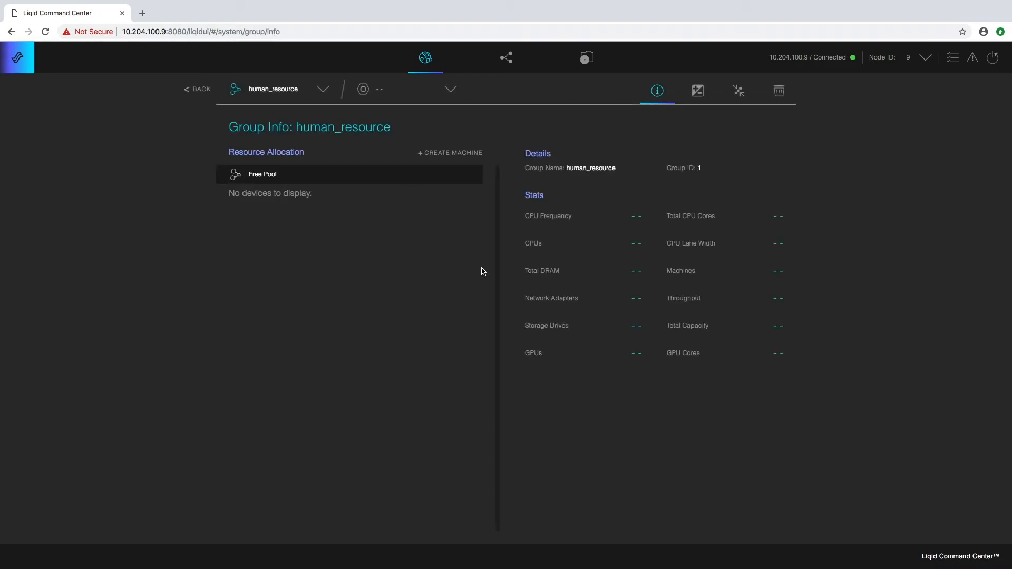
{"action": "left_click", "coordinate": [698, 92]}
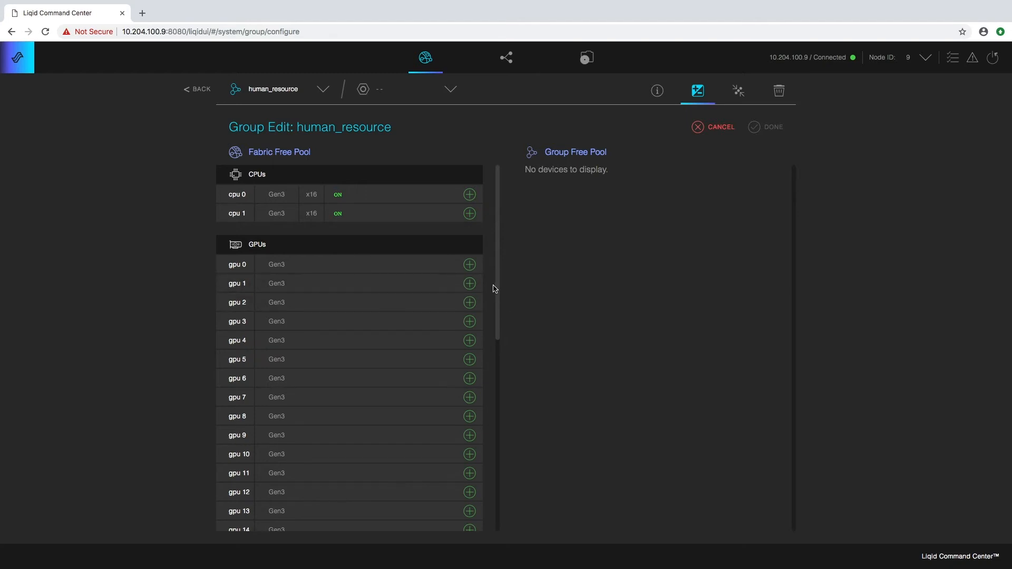
{"action": "left_click_drag", "start_coordinate": [496, 292], "coordinate": [521, 262]}
{"action": "left_click", "coordinate": [469, 194]}
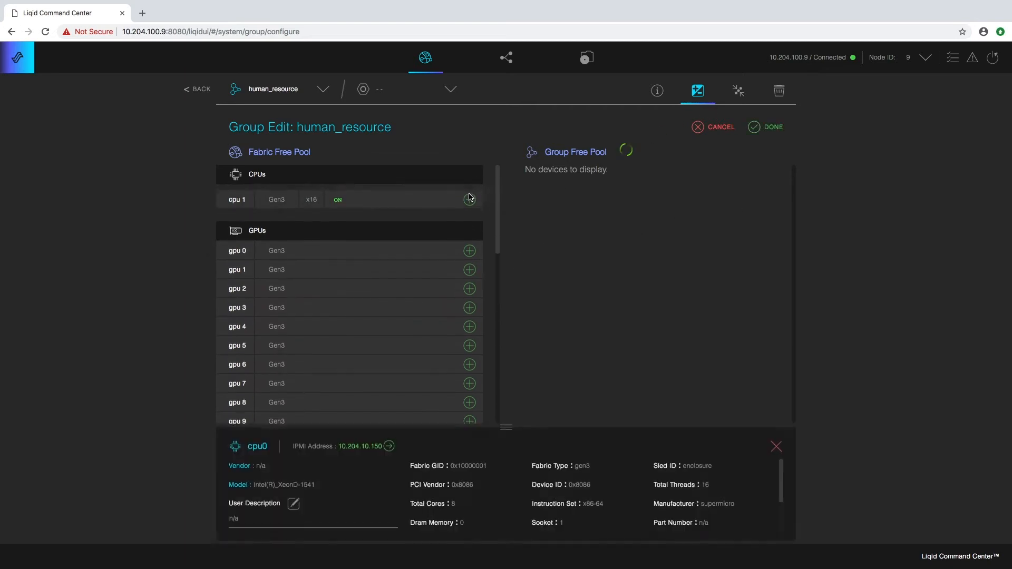
{"action": "scroll", "coordinate": [498, 211], "scroll_direction": "down", "scroll_amount": 3}
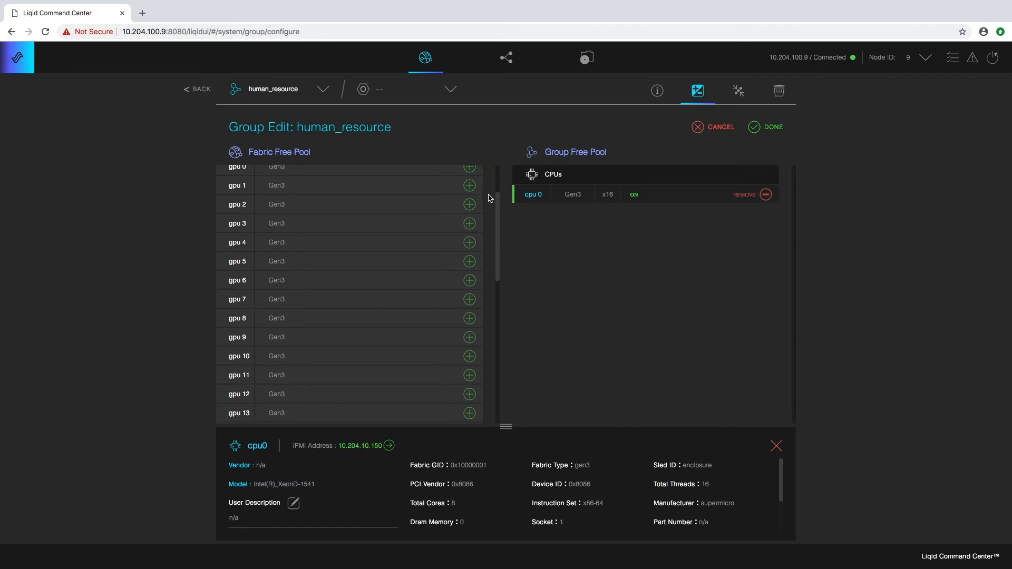
{"action": "left_click", "coordinate": [470, 170]}
{"action": "left_click", "coordinate": [470, 169]}
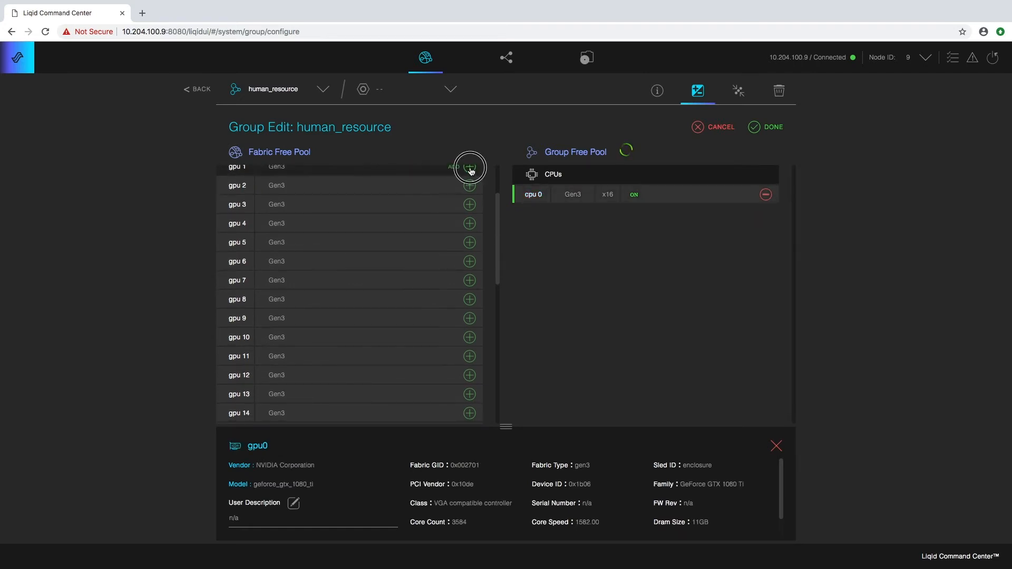
{"action": "left_click_drag", "start_coordinate": [498, 209], "coordinate": [498, 298]}
- Add ssd 0, ssd 1, ssd 2, nic 0 and fpg 0 to human_resource
{"action": "left_click", "coordinate": [469, 260]}
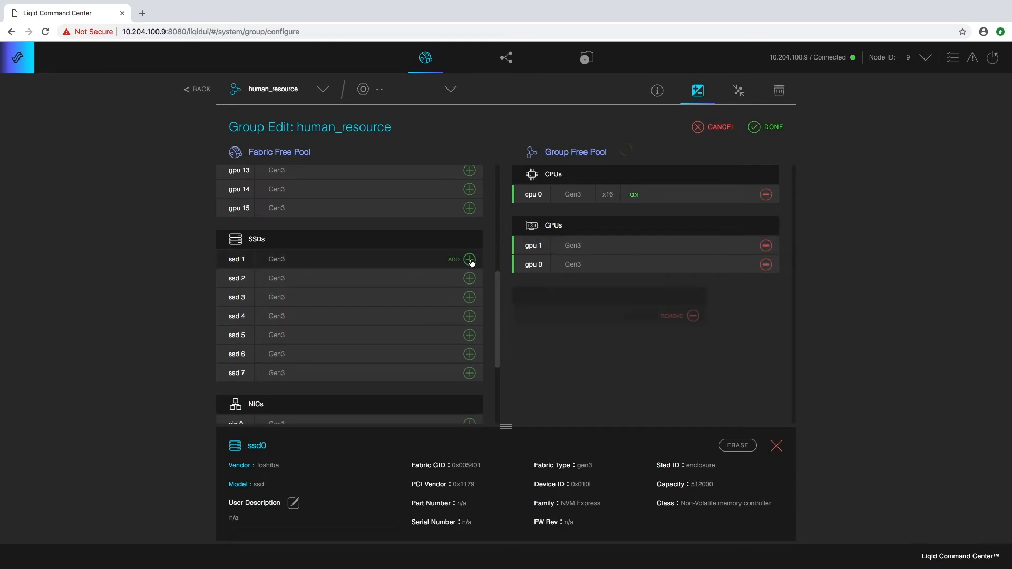
{"action": "left_click", "coordinate": [470, 260]}
{"action": "left_click", "coordinate": [470, 260]}
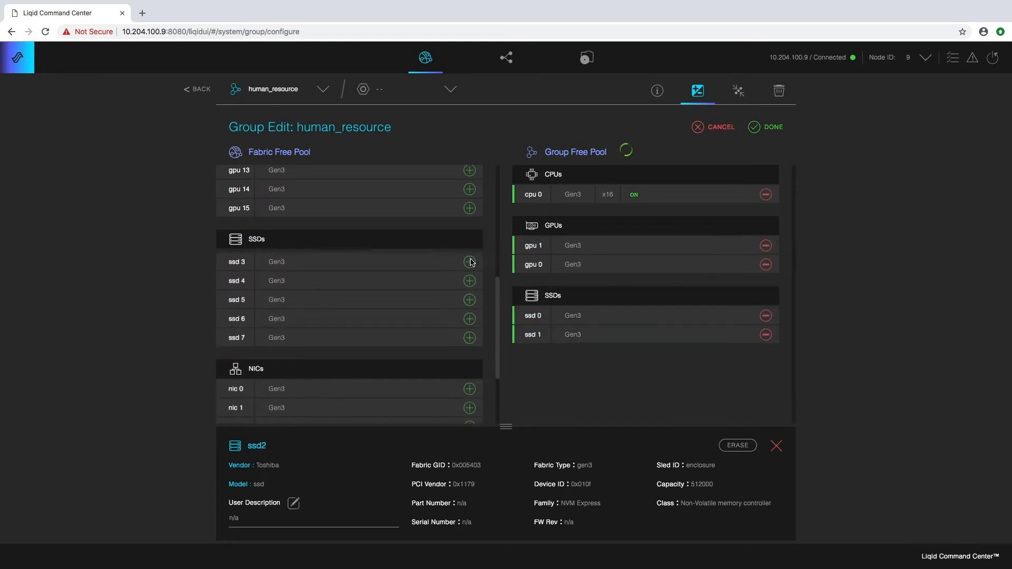
{"action": "left_click_drag", "start_coordinate": [495, 285], "coordinate": [498, 325]}
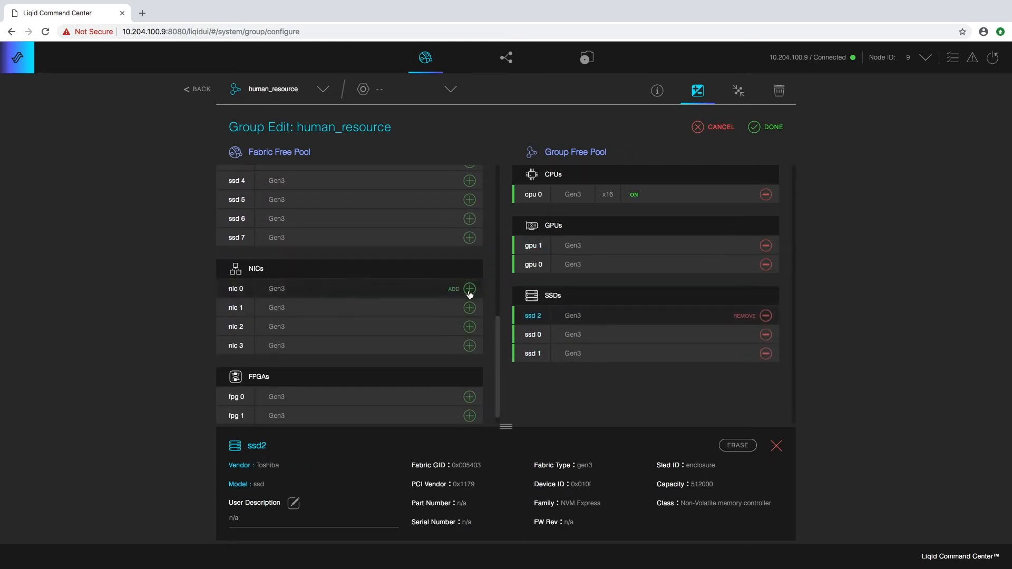
{"action": "left_click", "coordinate": [470, 289]}
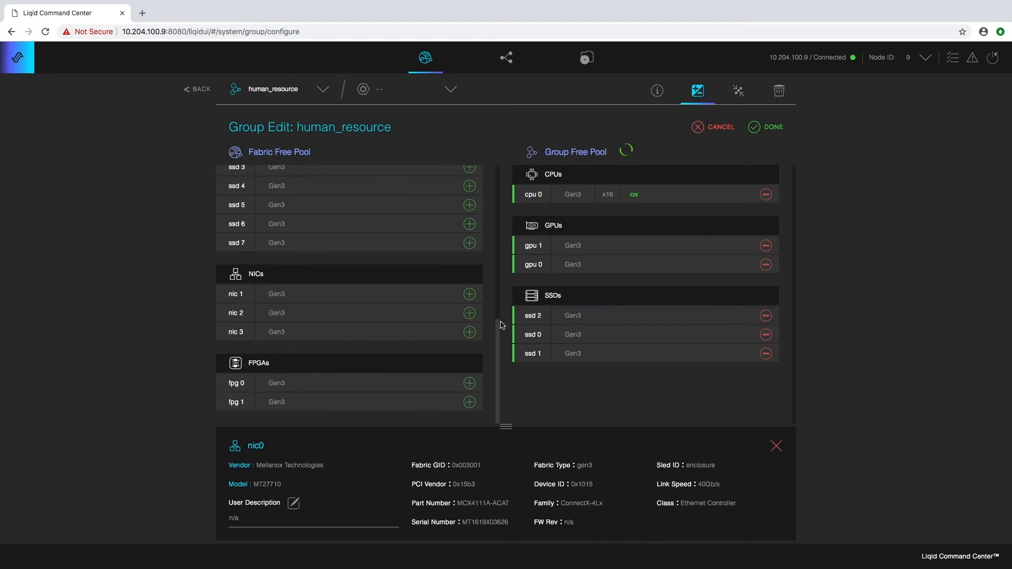
{"action": "left_click", "coordinate": [470, 383]}
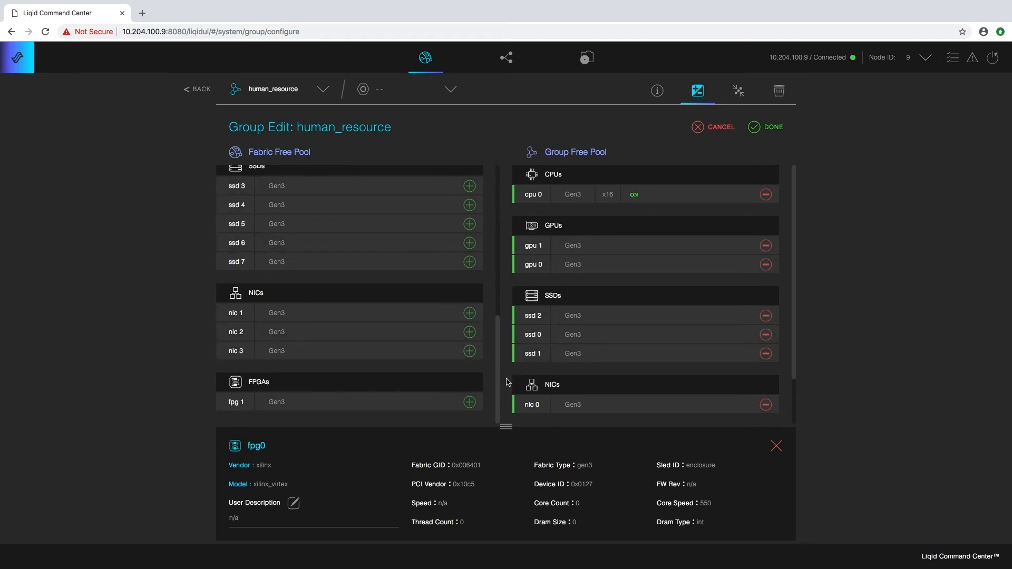
- Check ssd 1 and gpu 1 details, save the group, and return to System
{"action": "left_click", "coordinate": [537, 356]}
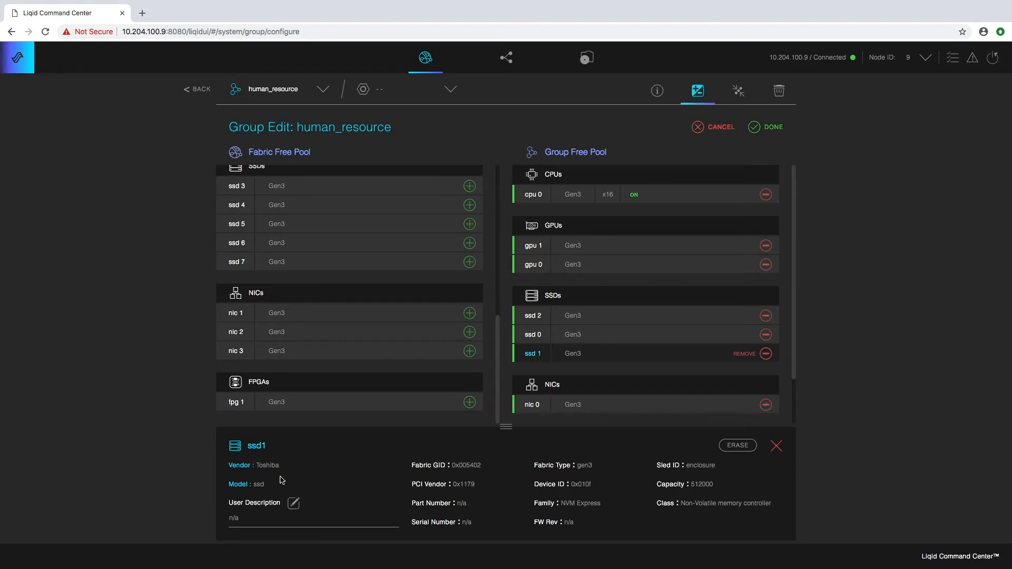
{"action": "left_click", "coordinate": [556, 252]}
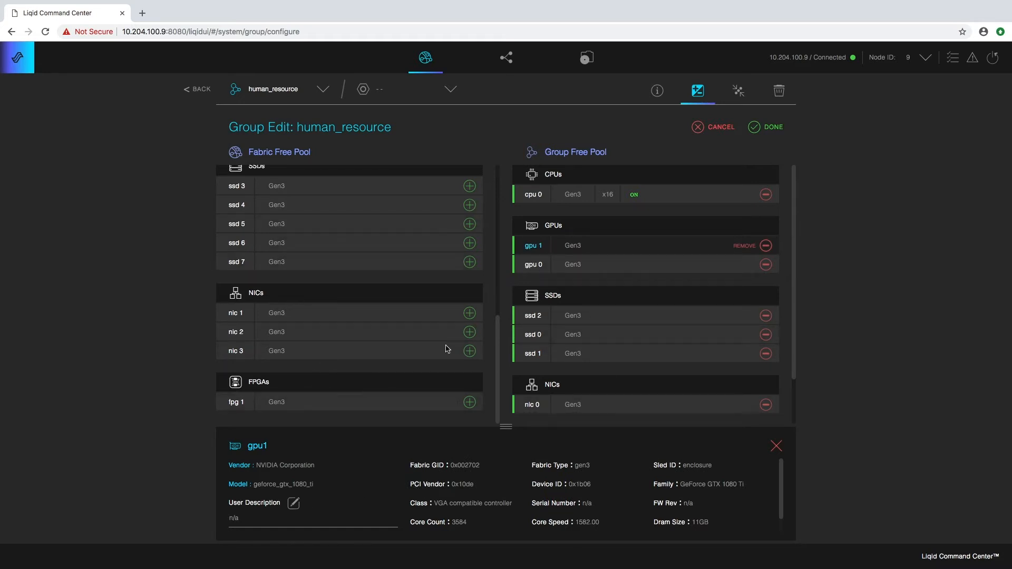
{"action": "left_click", "coordinate": [774, 129]}
{"action": "left_click", "coordinate": [793, 149]}
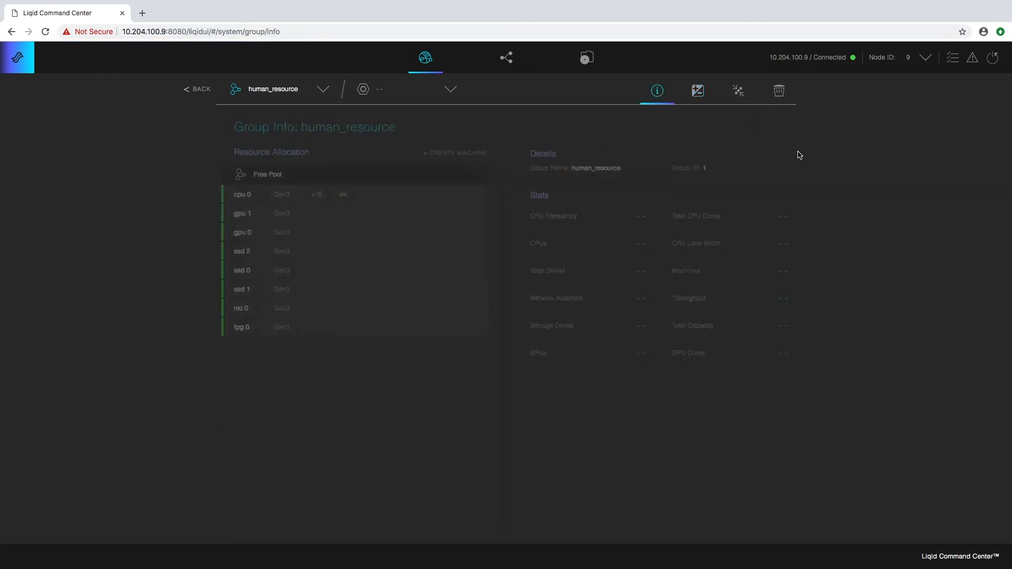
{"action": "left_click", "coordinate": [202, 90]}
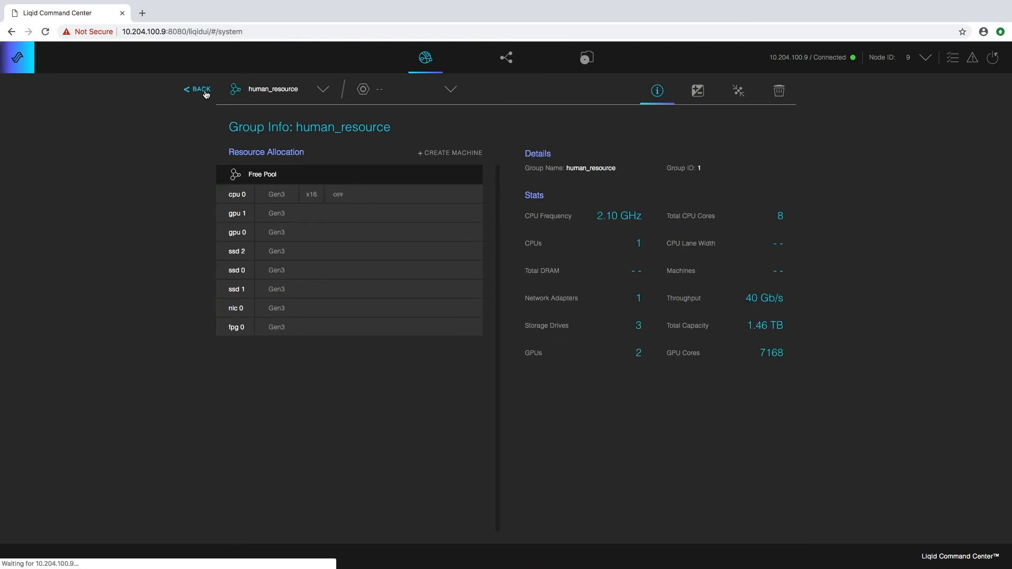
- Expand Fabric 79 and human_resource to show the free devices and the group's eight devices
{"action": "left_click", "coordinate": [289, 152]}
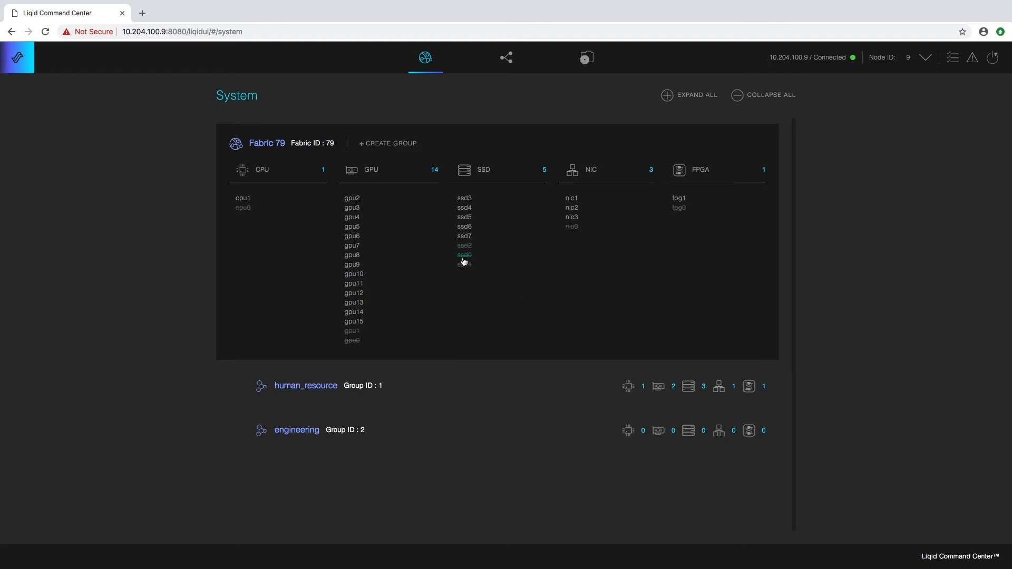
{"action": "left_click", "coordinate": [350, 400]}
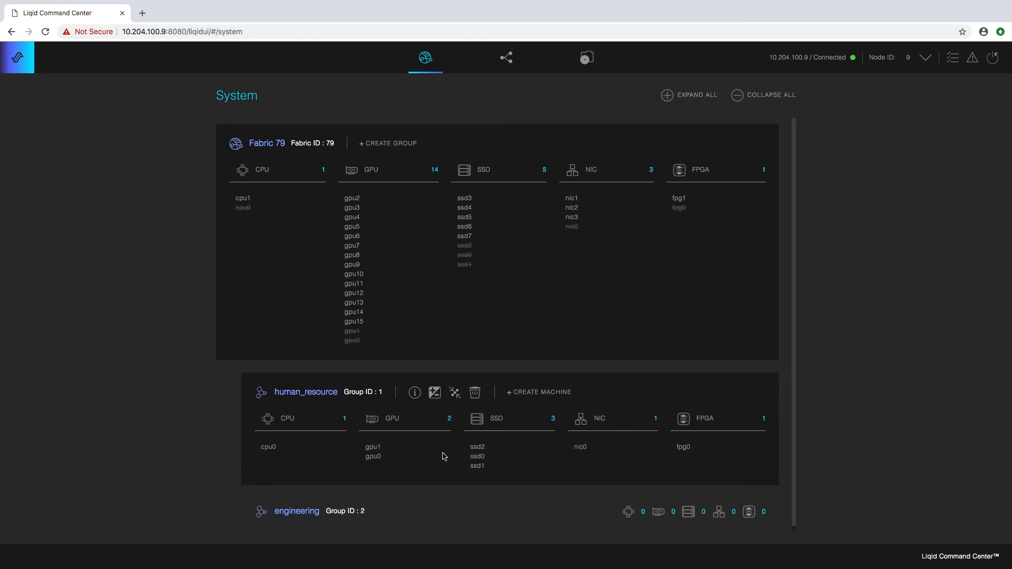
{"action": "mouse_move", "coordinate": [408, 527]}
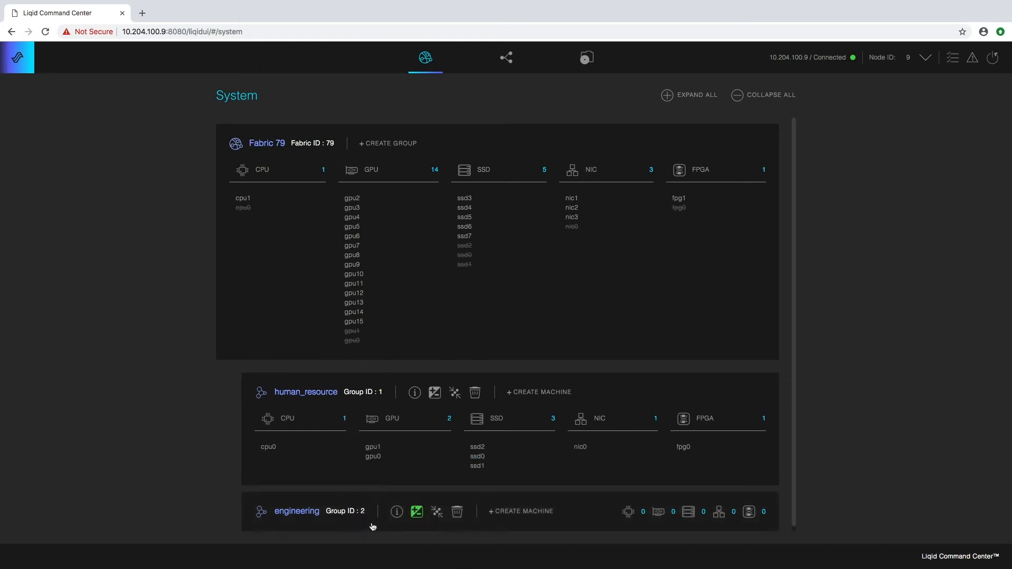
- Add cpu 1, gpu 2, gpu 3, ssd 3, nic 1 and nic 2 to engineering
{"action": "left_click", "coordinate": [417, 513]}
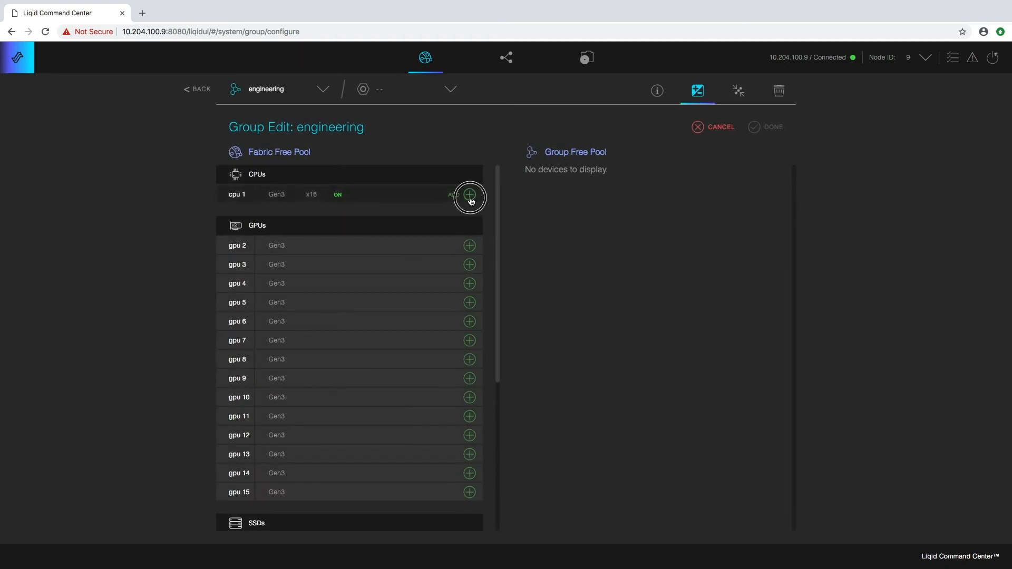
{"action": "left_click", "coordinate": [470, 195]}
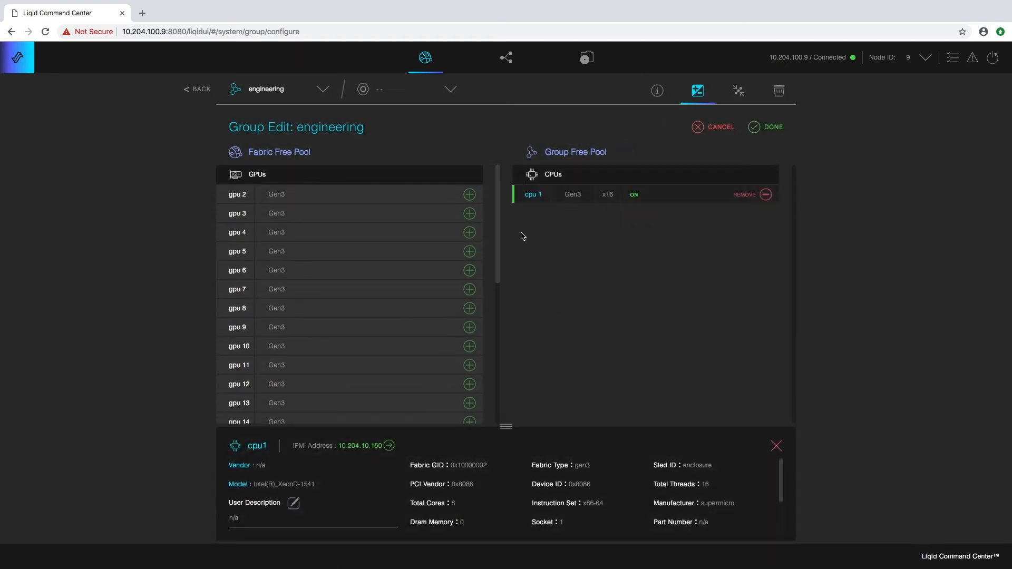
{"action": "left_click", "coordinate": [470, 195]}
{"action": "left_click", "coordinate": [470, 195]}
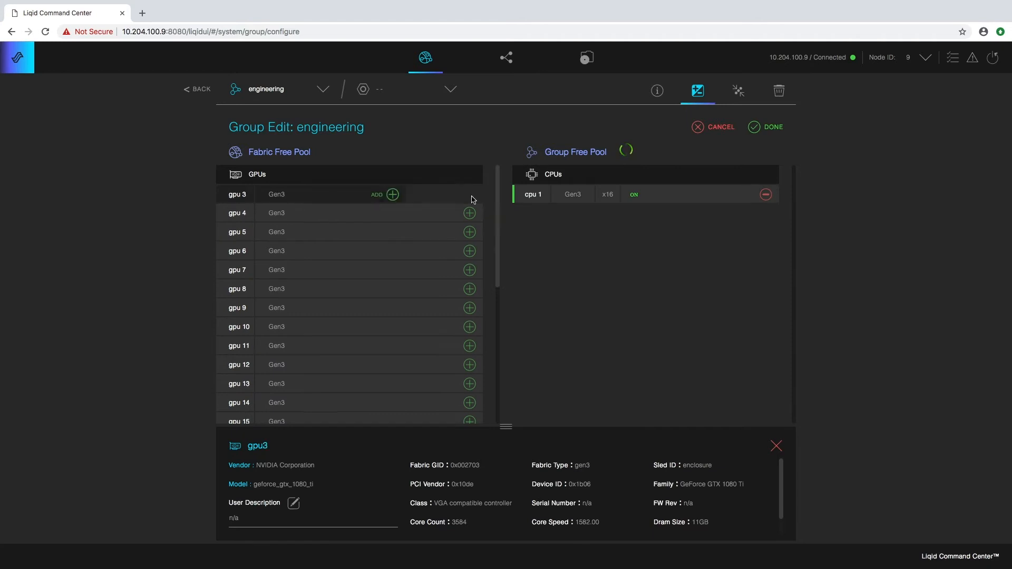
{"action": "left_click_drag", "start_coordinate": [497, 239], "coordinate": [498, 339]}
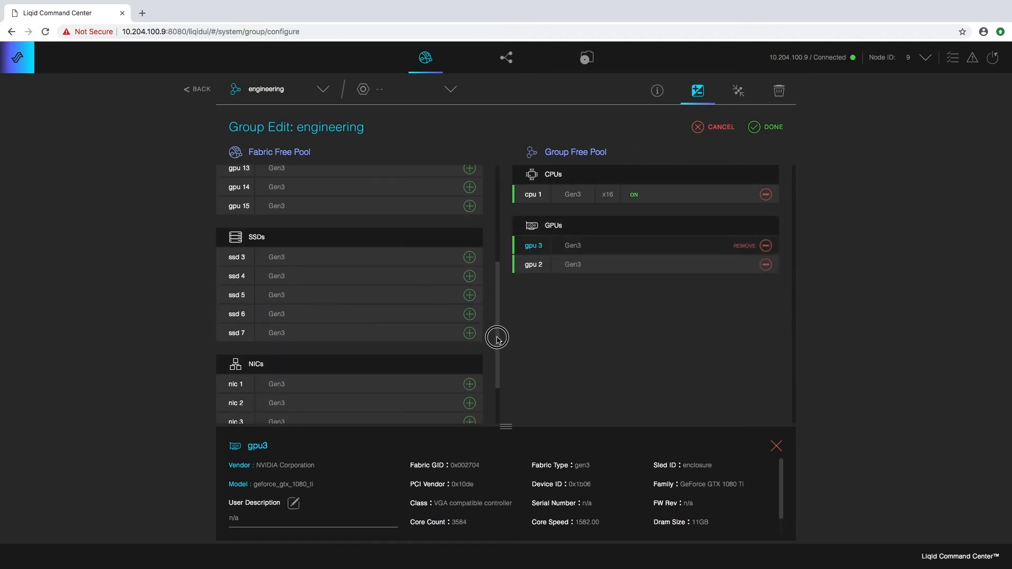
{"action": "left_click", "coordinate": [468, 257]}
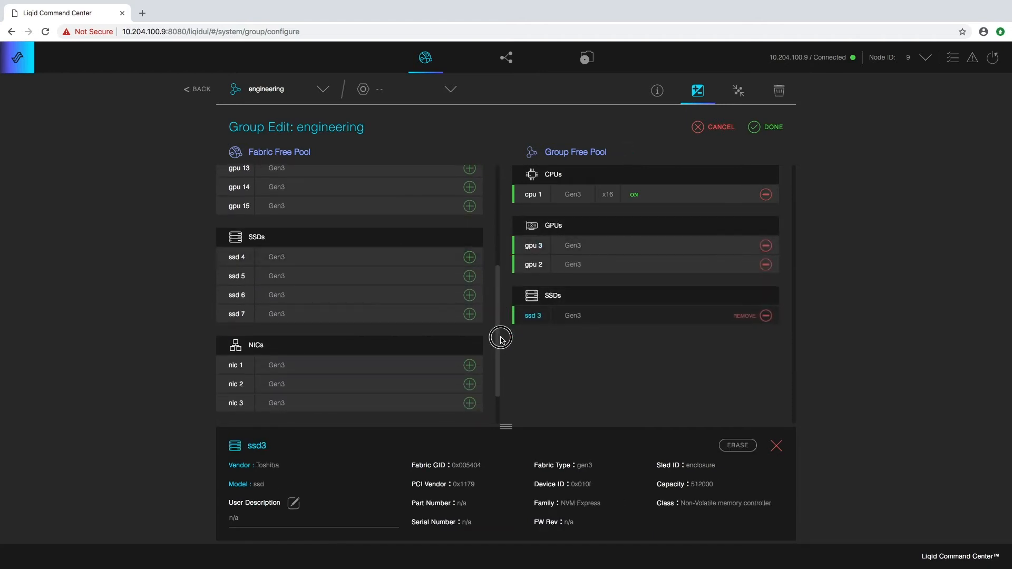
{"action": "left_click", "coordinate": [470, 366]}
{"action": "left_click", "coordinate": [470, 365]}
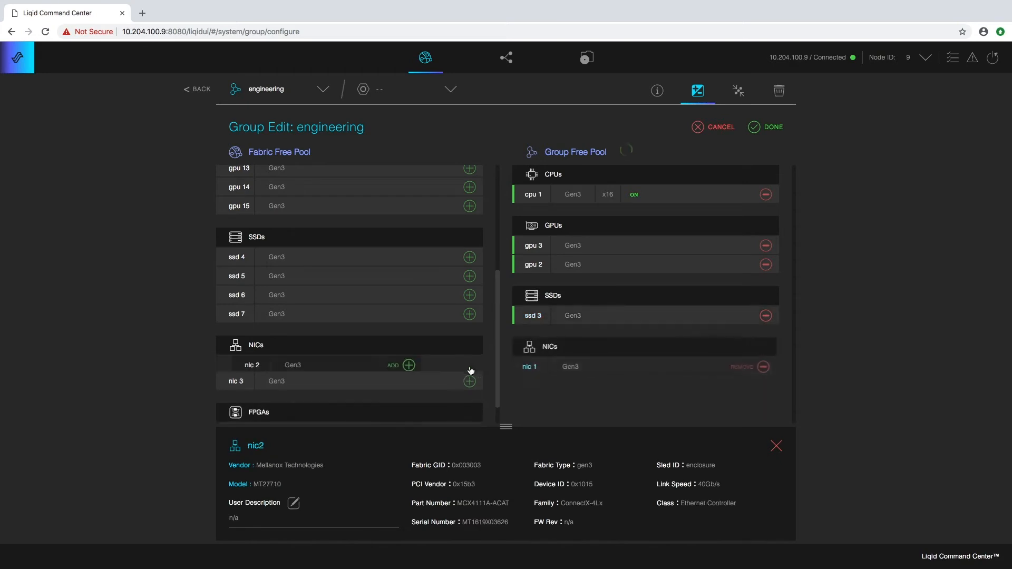
- Add fpg 1, save the engineering group, and return to System
{"action": "left_click", "coordinate": [469, 414]}
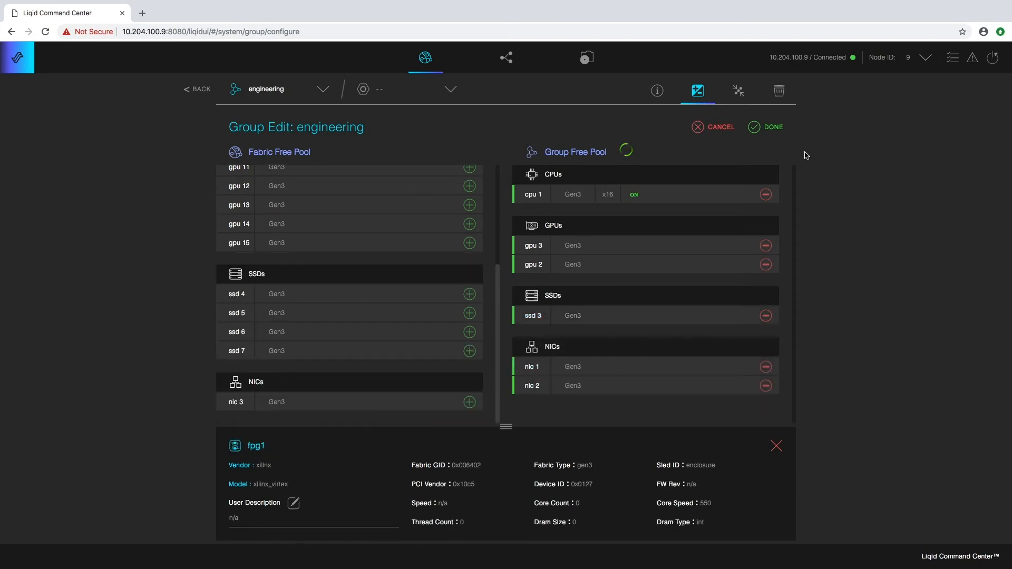
{"action": "left_click", "coordinate": [759, 130]}
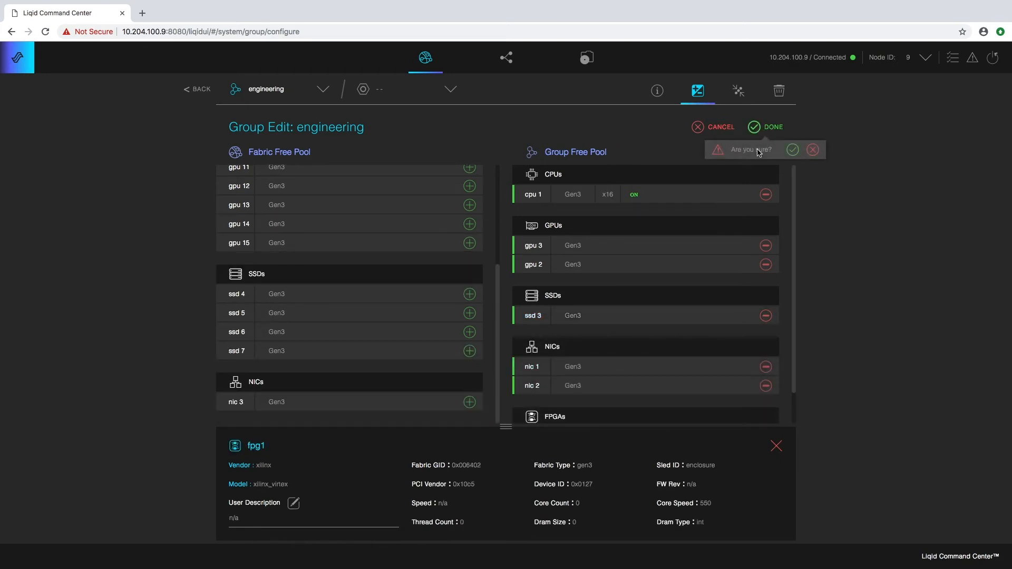
{"action": "left_click", "coordinate": [793, 150]}
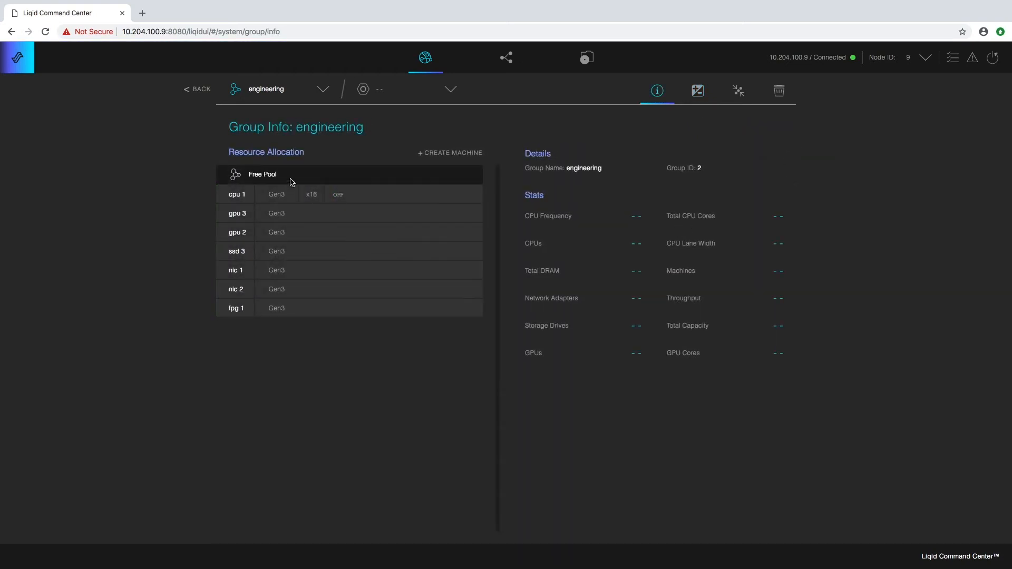
{"action": "left_click", "coordinate": [198, 89]}
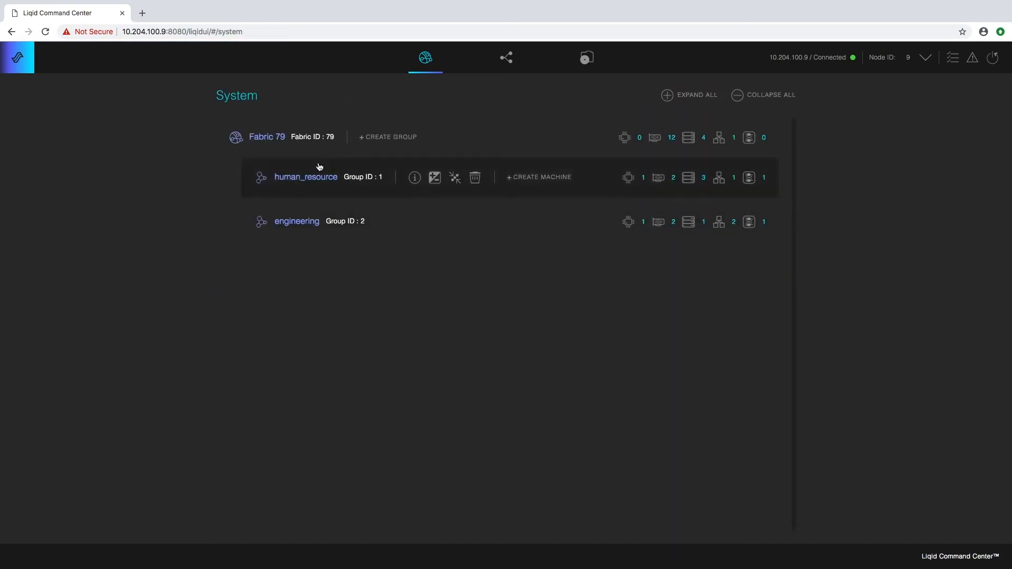
- Expand Fabric 79, human_resource and engineering to view each one's assigned devices
{"action": "left_click", "coordinate": [303, 156]}
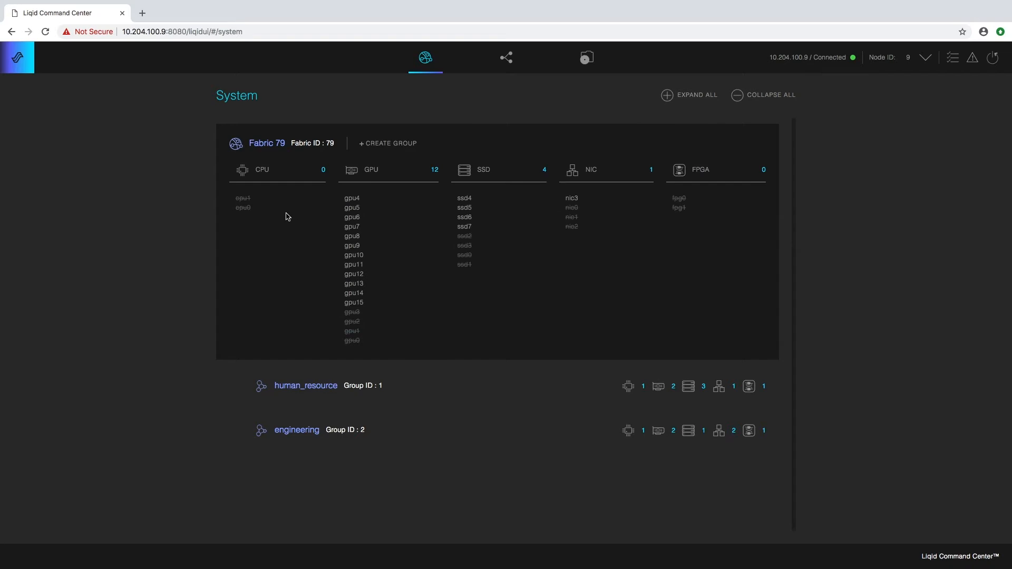
{"action": "left_click", "coordinate": [336, 398]}
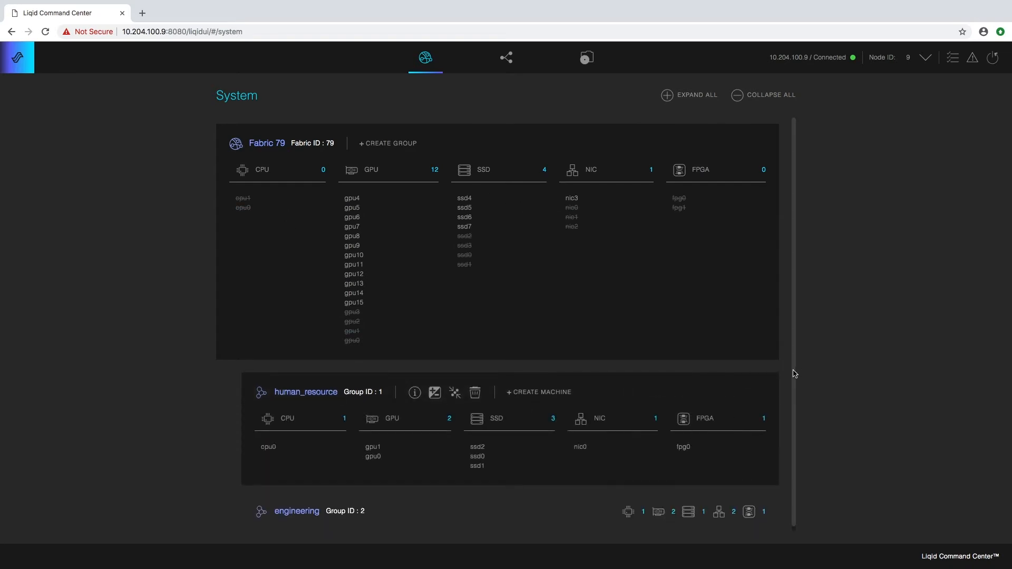
{"action": "scroll", "coordinate": [794, 373], "scroll_direction": "down", "scroll_amount": 1}
{"action": "left_click", "coordinate": [346, 525]}
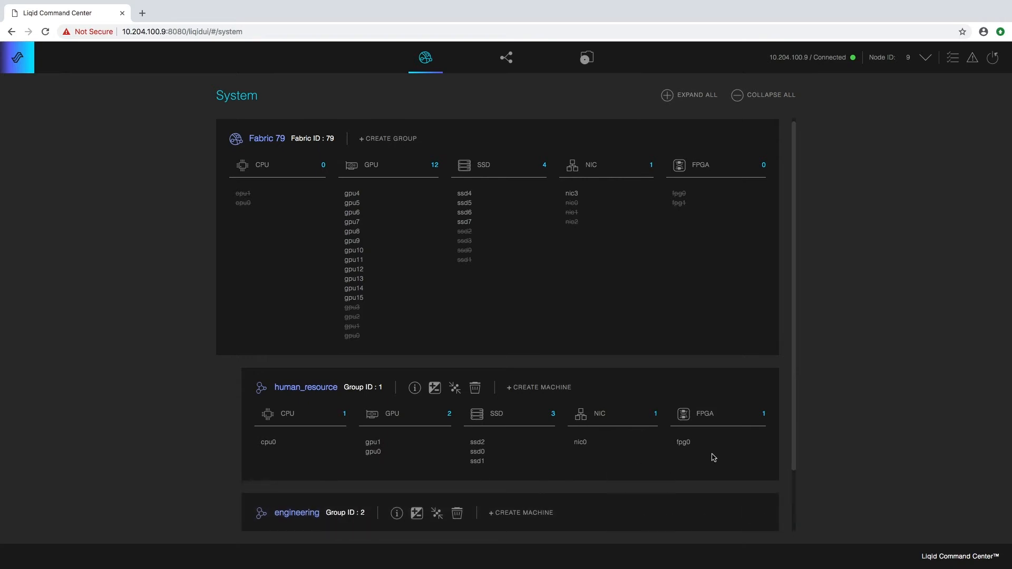
{"action": "left_click_drag", "start_coordinate": [793, 452], "coordinate": [792, 508]}
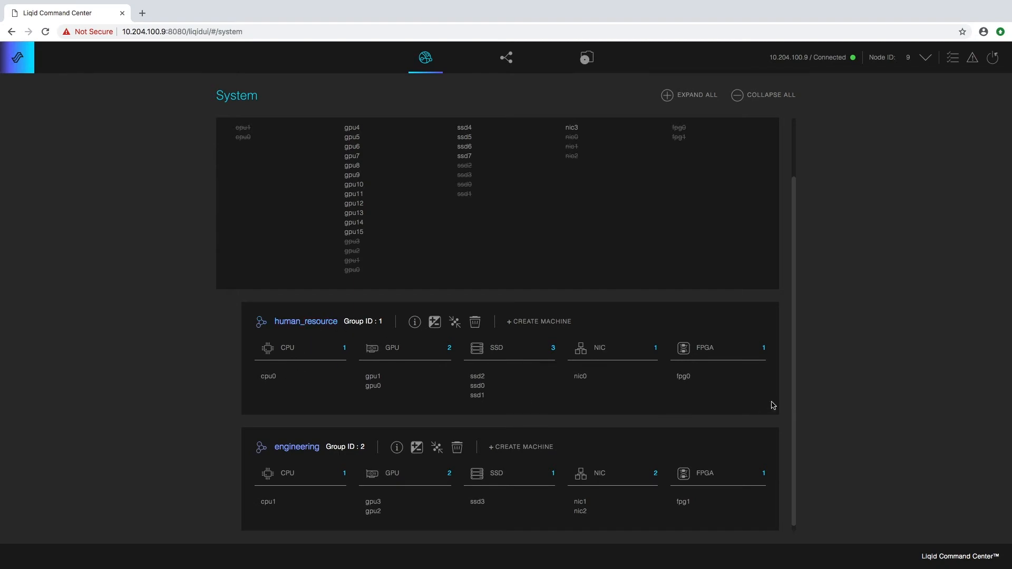
{"action": "left_click_drag", "start_coordinate": [791, 334], "coordinate": [793, 280]}
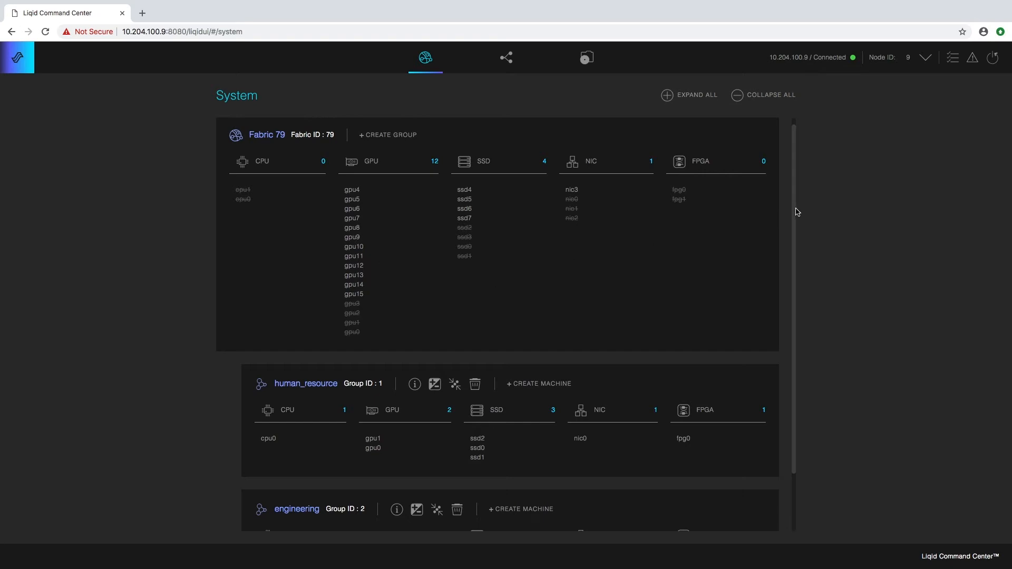
{"action": "left_click_drag", "start_coordinate": [798, 212], "coordinate": [791, 257]}
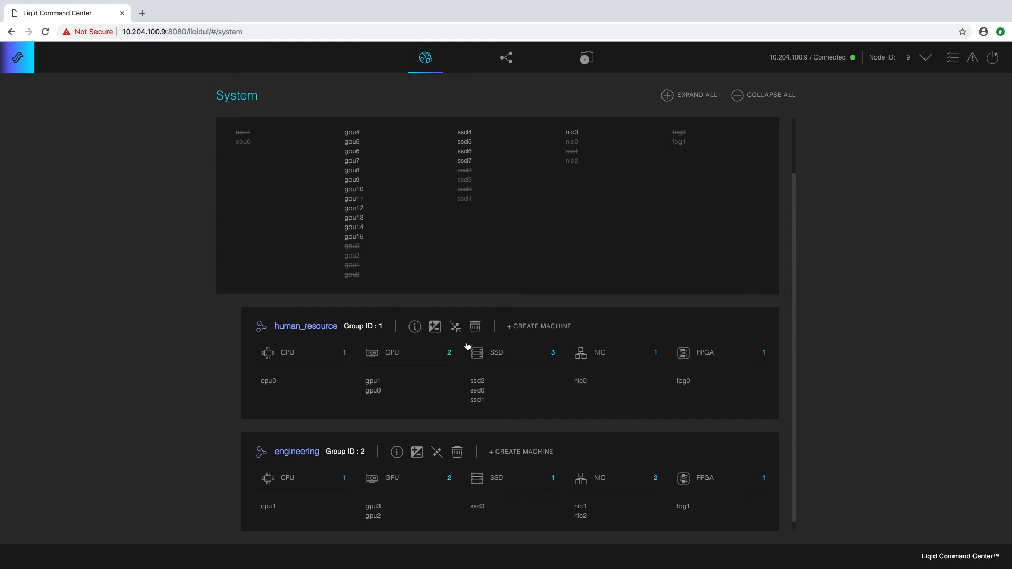
- Remove gpu 2 and gpu 3 from engineering, save, and return to System
{"action": "left_click", "coordinate": [418, 455]}
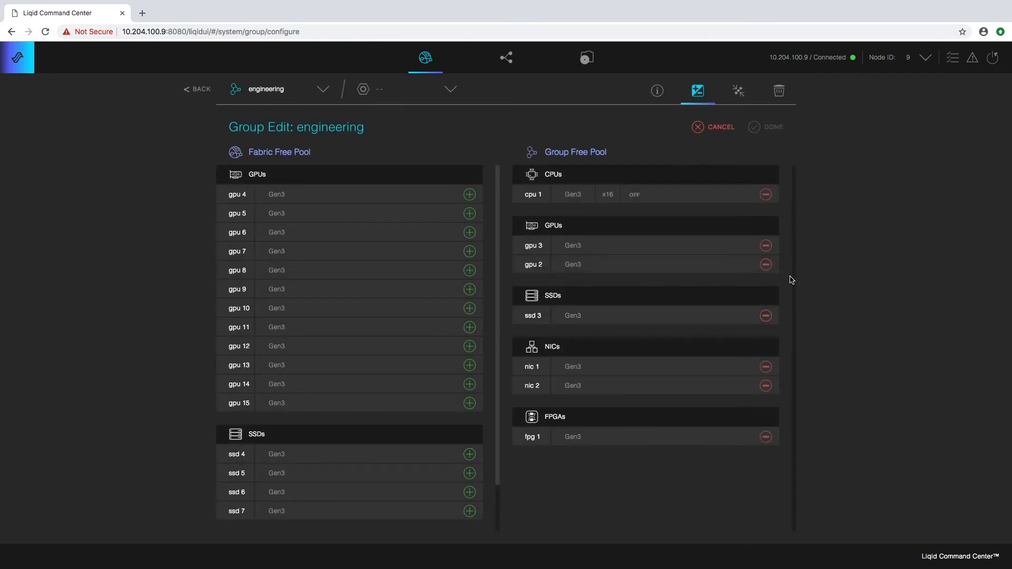
{"action": "left_click", "coordinate": [766, 264]}
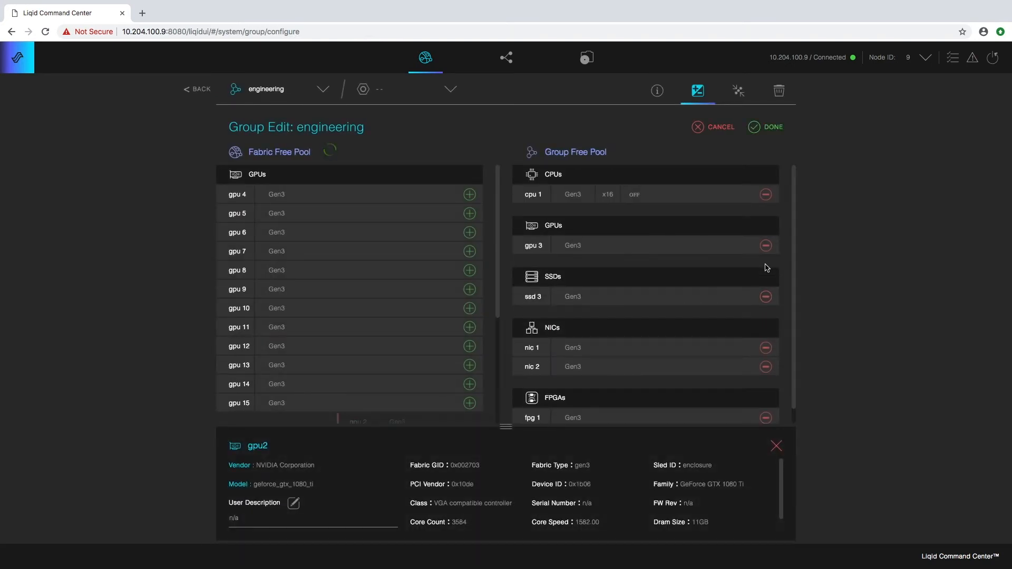
{"action": "left_click", "coordinate": [767, 250]}
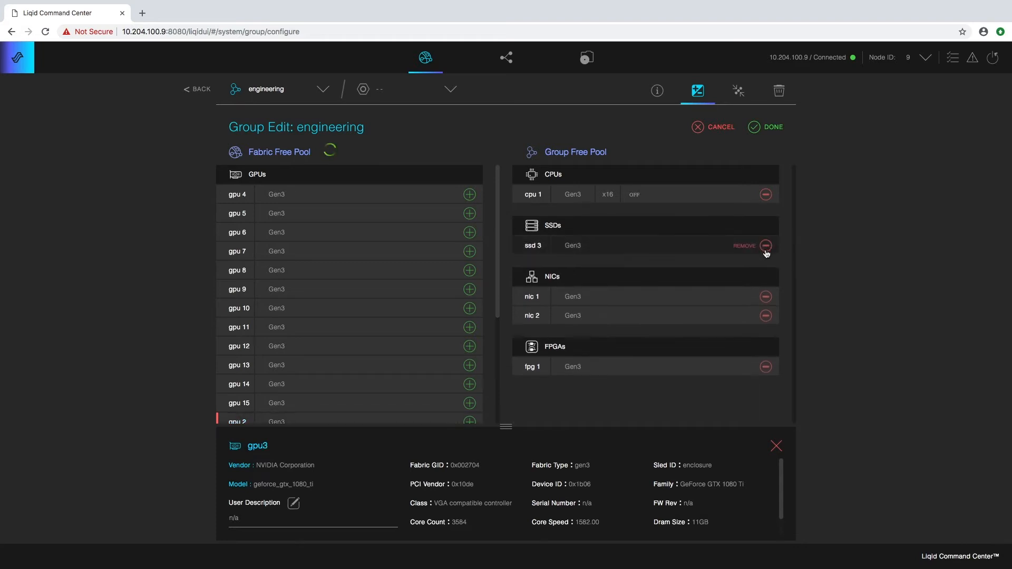
{"action": "left_click", "coordinate": [755, 128]}
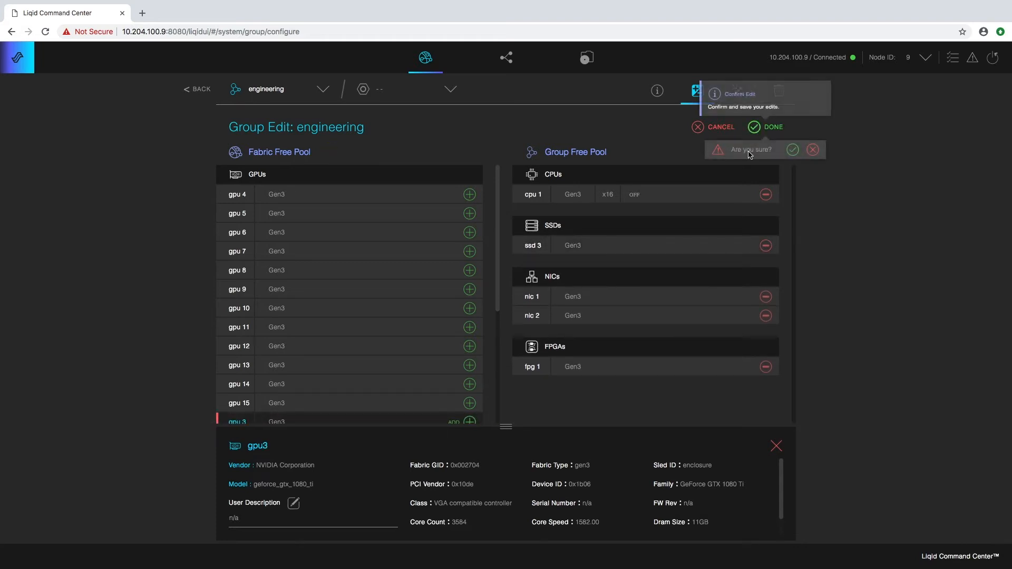
{"action": "left_click", "coordinate": [793, 150]}
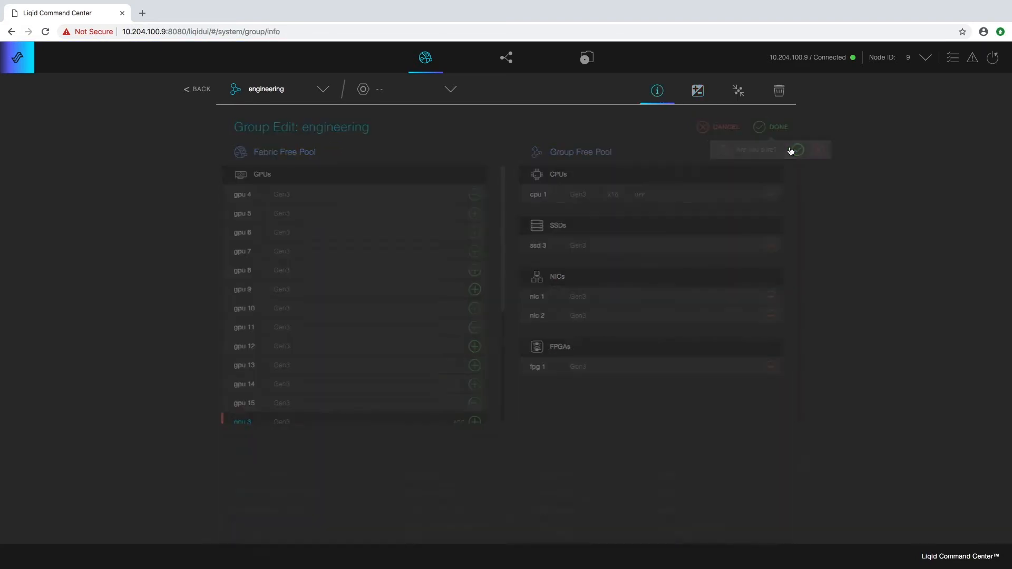
{"action": "left_click", "coordinate": [199, 89]}
{"action": "left_click", "coordinate": [295, 157]}
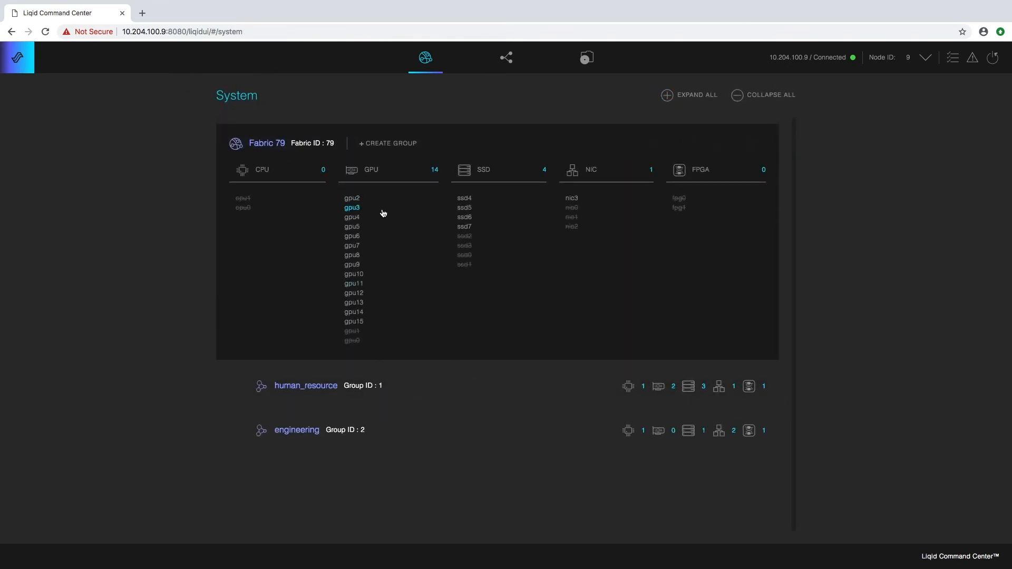
- Open engineering's Group Info, go back, and expand then collapse its device list
{"action": "left_click", "coordinate": [297, 430]}
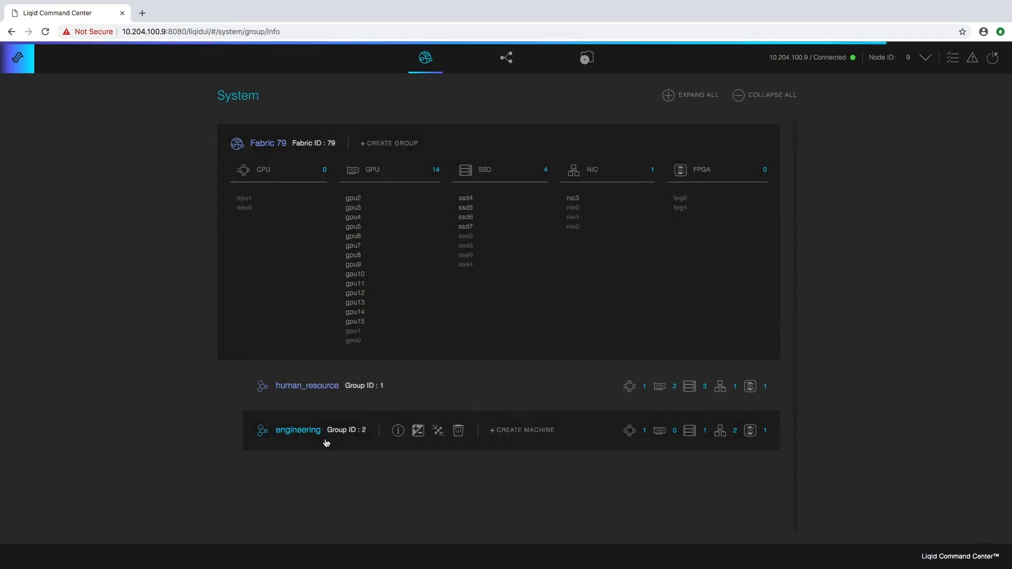
{"action": "left_click", "coordinate": [188, 94]}
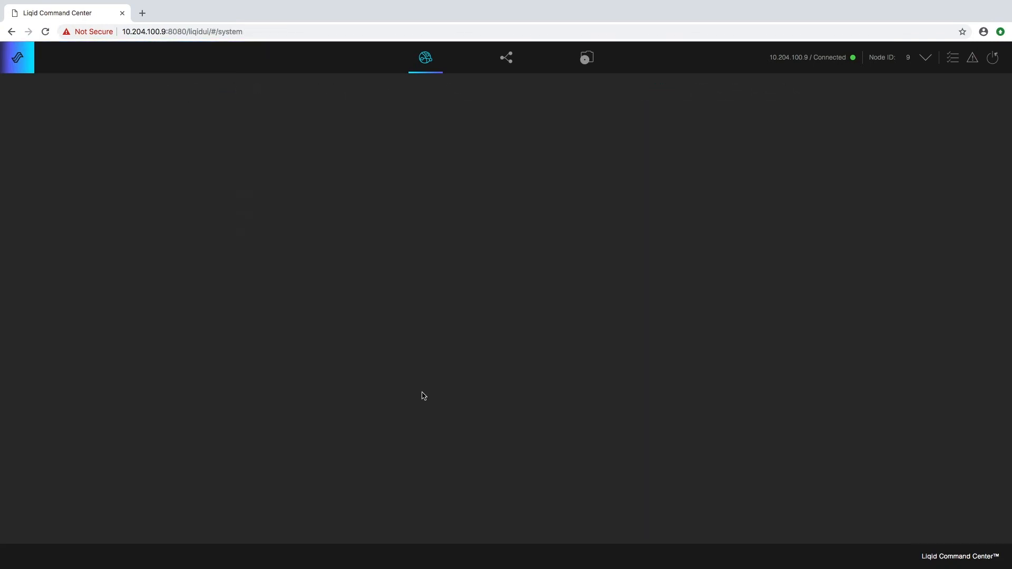
{"action": "left_click", "coordinate": [368, 229]}
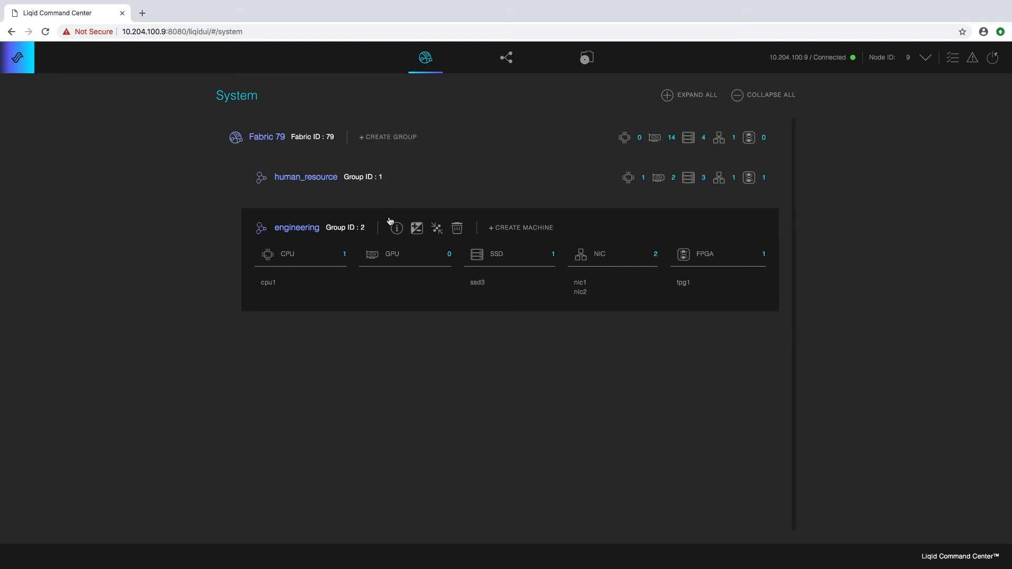
{"action": "left_click", "coordinate": [338, 227]}
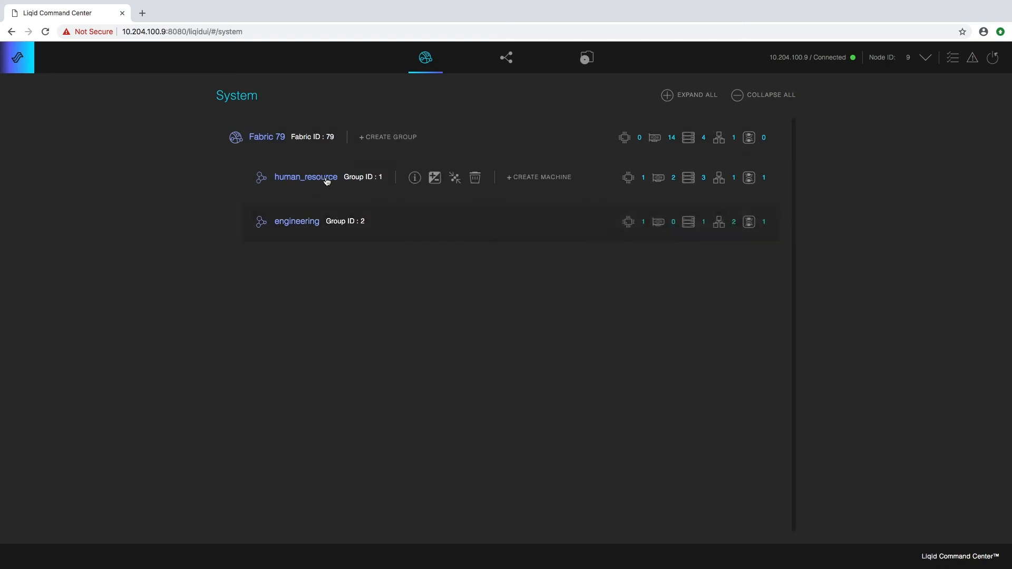
{"action": "mouse_move", "coordinate": [485, 243]}
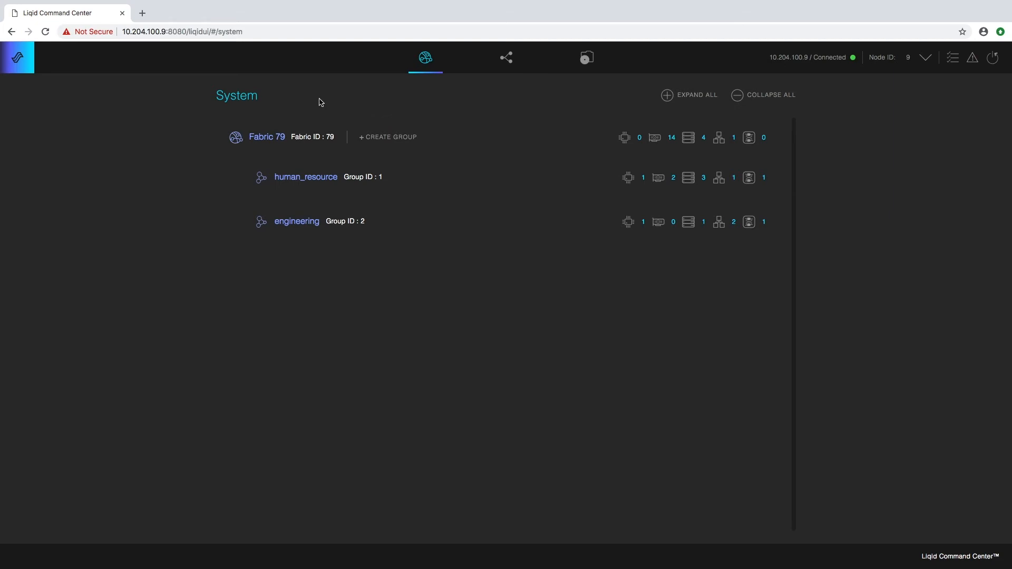
- Expand Fabric 79 and switch to the Physical Topology graph
{"action": "left_click", "coordinate": [308, 129]}
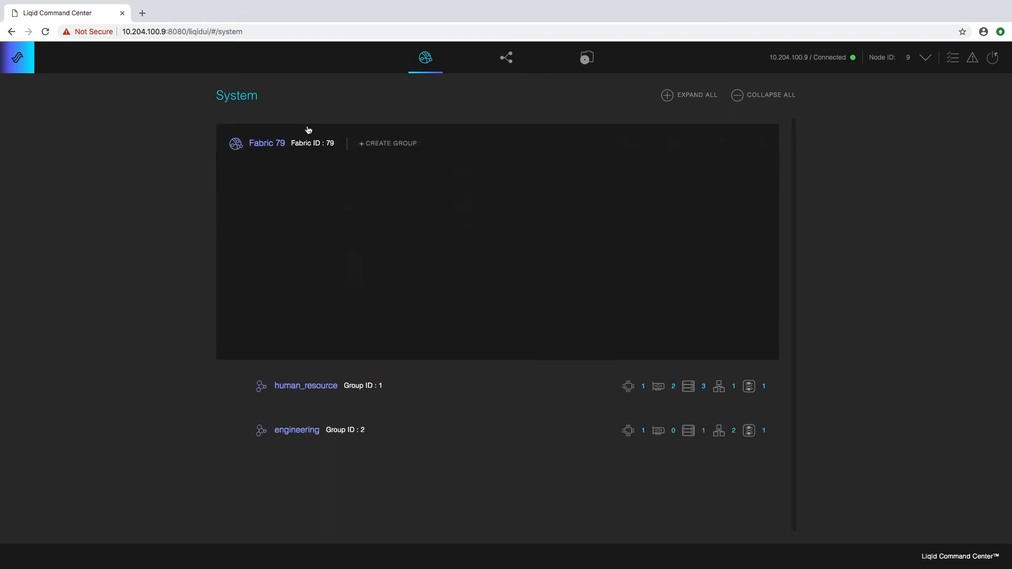
{"action": "left_click", "coordinate": [317, 132]}
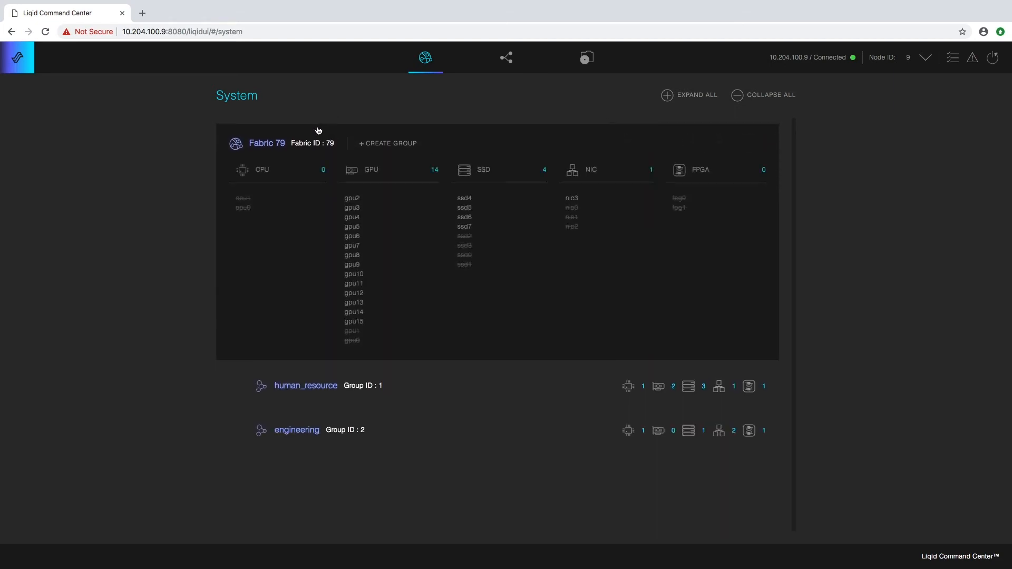
{"action": "left_click", "coordinate": [318, 132]}
{"action": "left_click", "coordinate": [507, 62]}
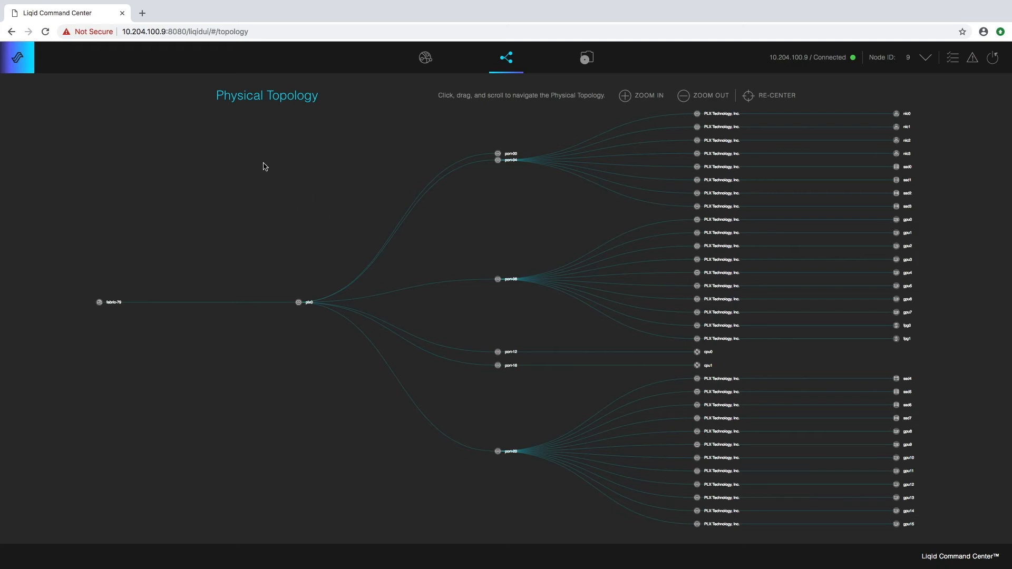
- Inspect port-04 and port-08 details, close them, and return to the System page
{"action": "left_click", "coordinate": [499, 164]}
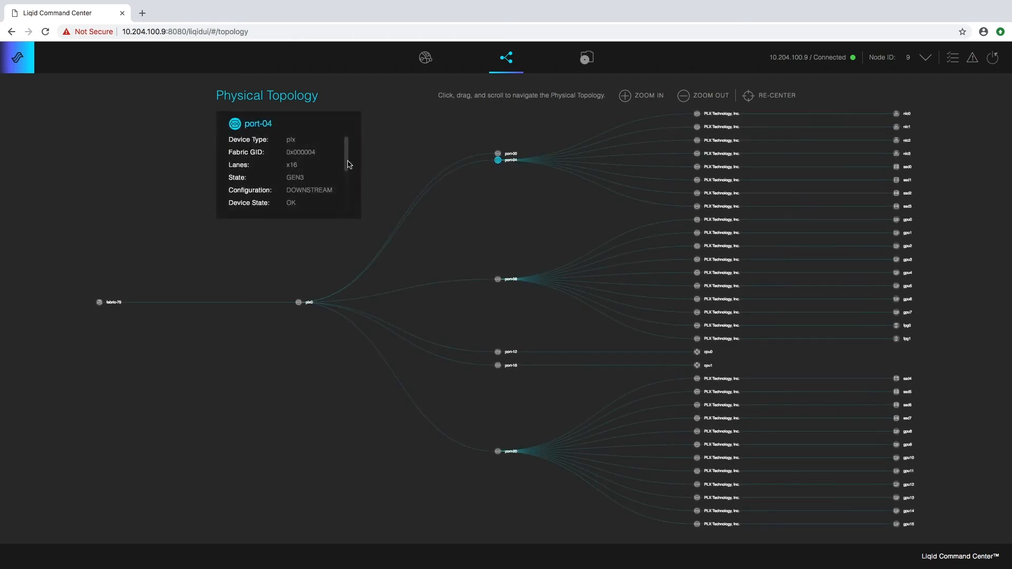
{"action": "mouse_move", "coordinate": [348, 164]}
{"action": "left_mouse_down"}
{"action": "mouse_move", "coordinate": [353, 209]}
{"action": "mouse_move", "coordinate": [356, 158]}
{"action": "left_mouse_up"}
{"action": "left_click", "coordinate": [498, 280]}
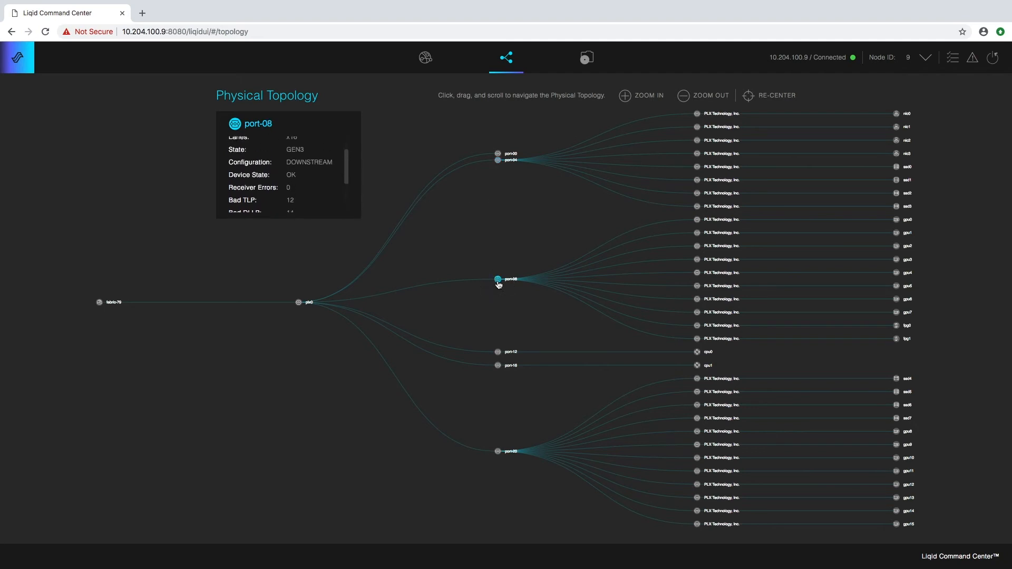
{"action": "left_click", "coordinate": [498, 281]}
{"action": "left_click", "coordinate": [499, 281]}
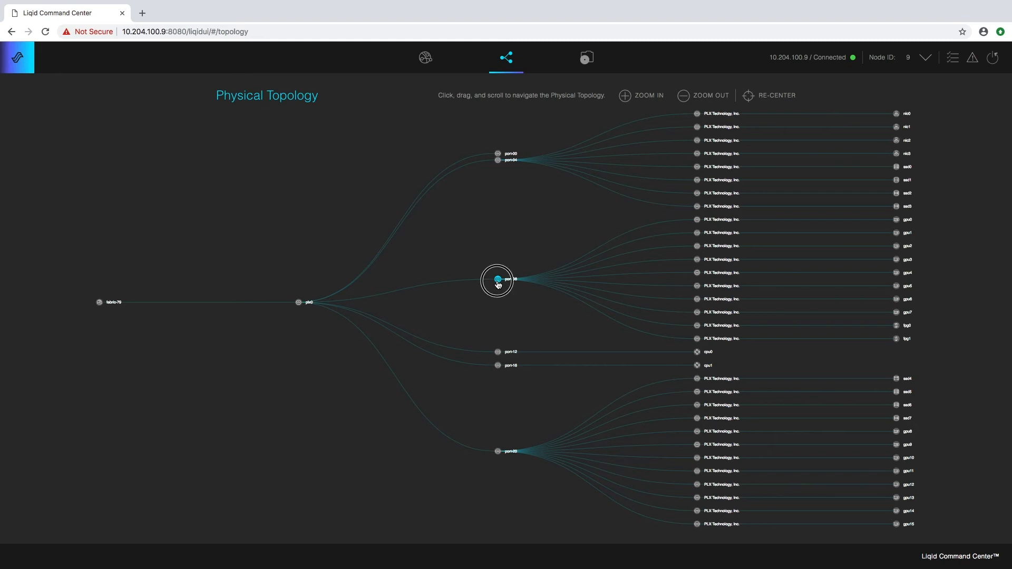
{"action": "left_click_drag", "start_coordinate": [349, 161], "coordinate": [358, 127]}
{"action": "left_click", "coordinate": [446, 123]}
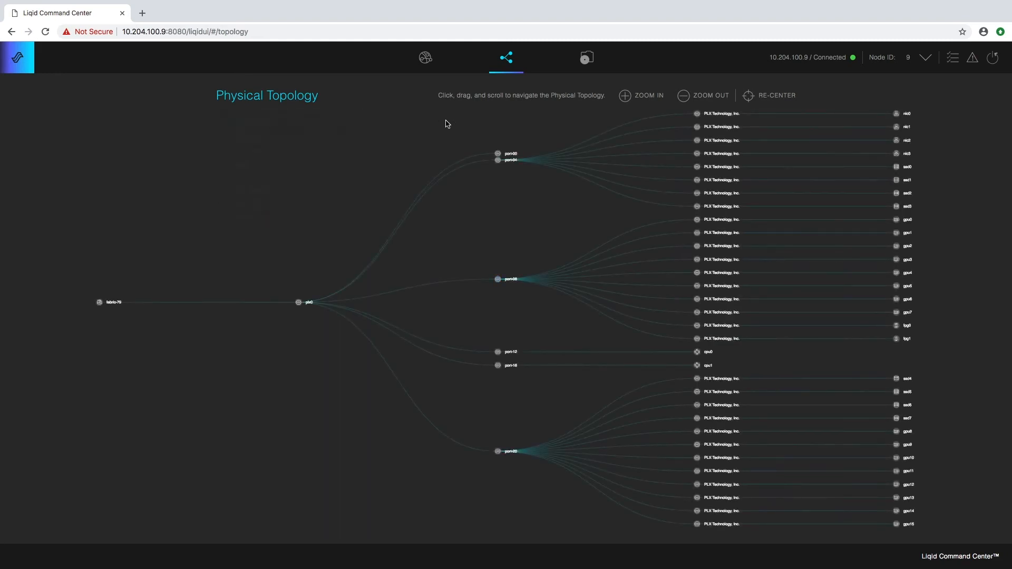
{"action": "left_click", "coordinate": [425, 61]}
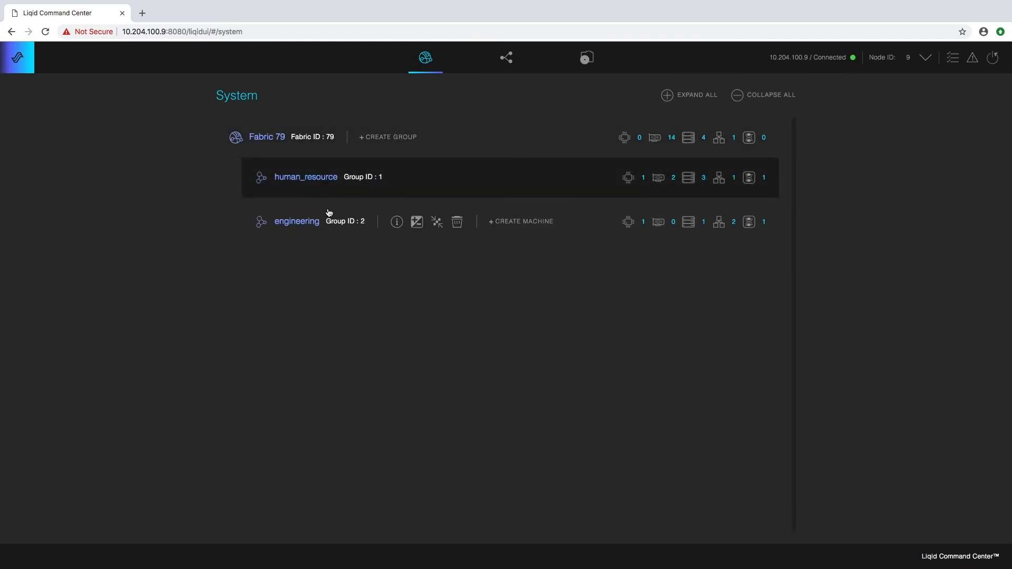
- Expand Fabric 79 and human_resource, then create machine scott_mach1 in human_resource
{"action": "left_click", "coordinate": [328, 134]}
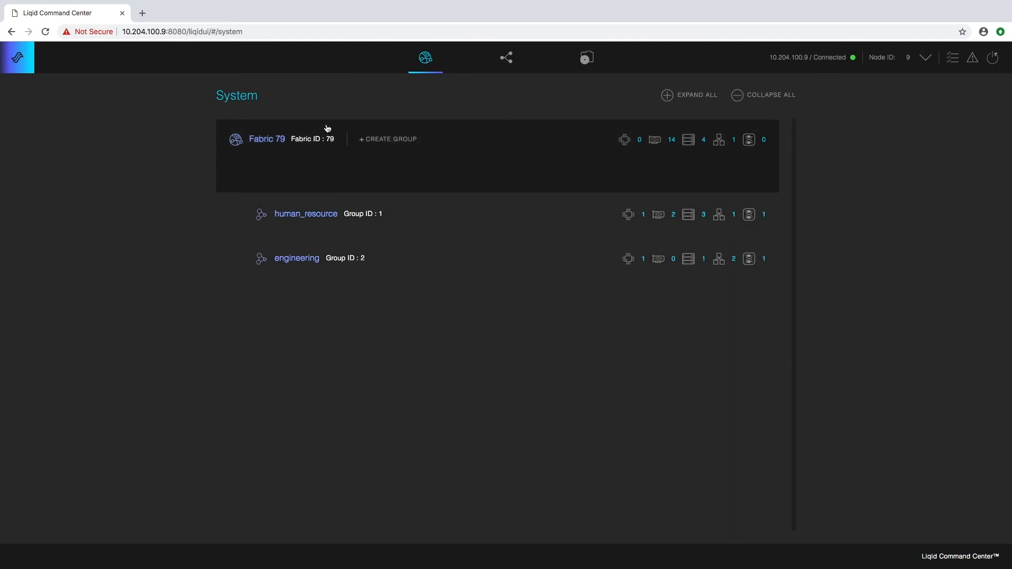
{"action": "left_click", "coordinate": [373, 383]}
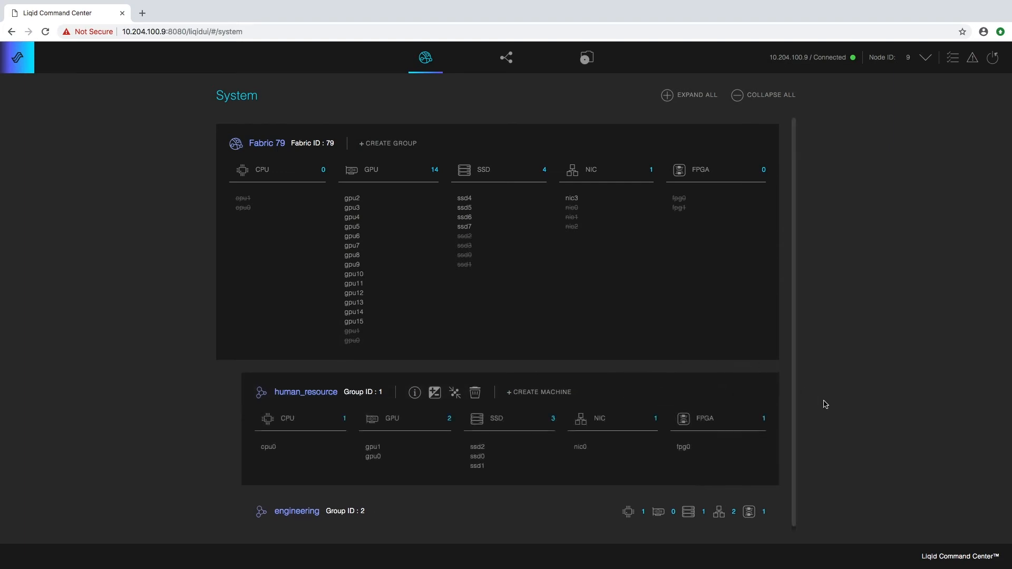
{"action": "left_click_drag", "start_coordinate": [793, 349], "coordinate": [793, 440]}
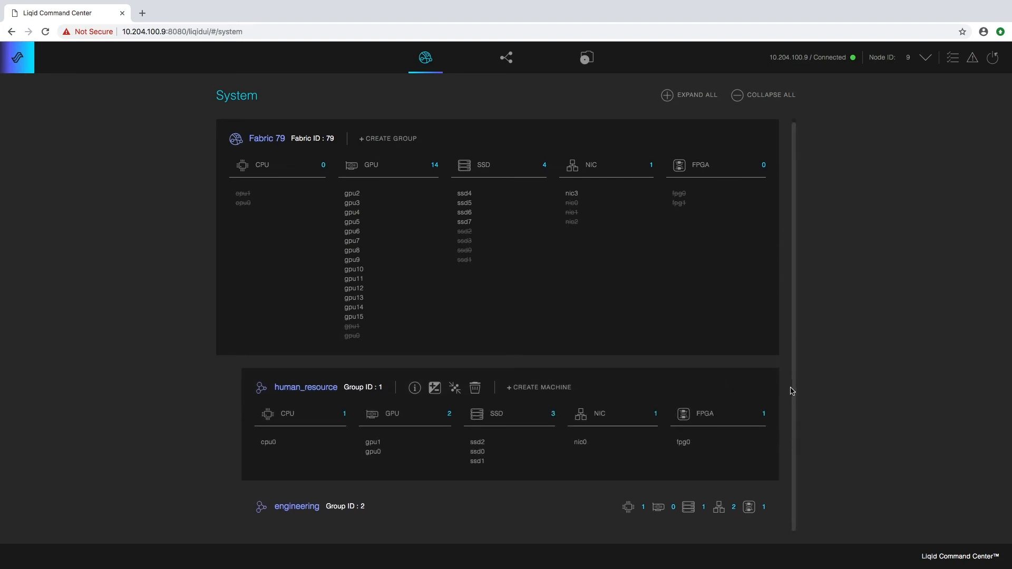
{"action": "left_click", "coordinate": [525, 389]}
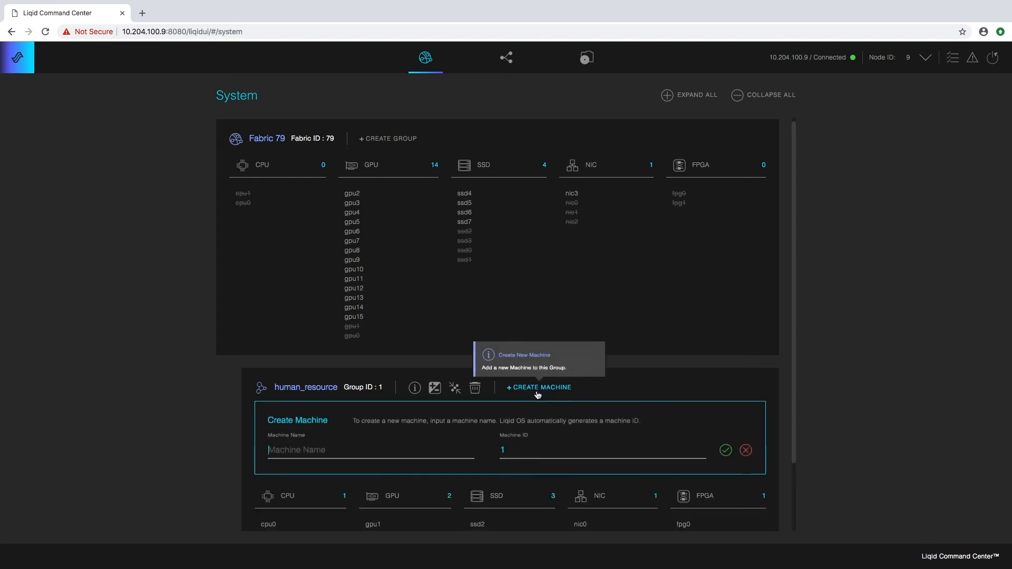
{"action": "left_click", "coordinate": [299, 455]}
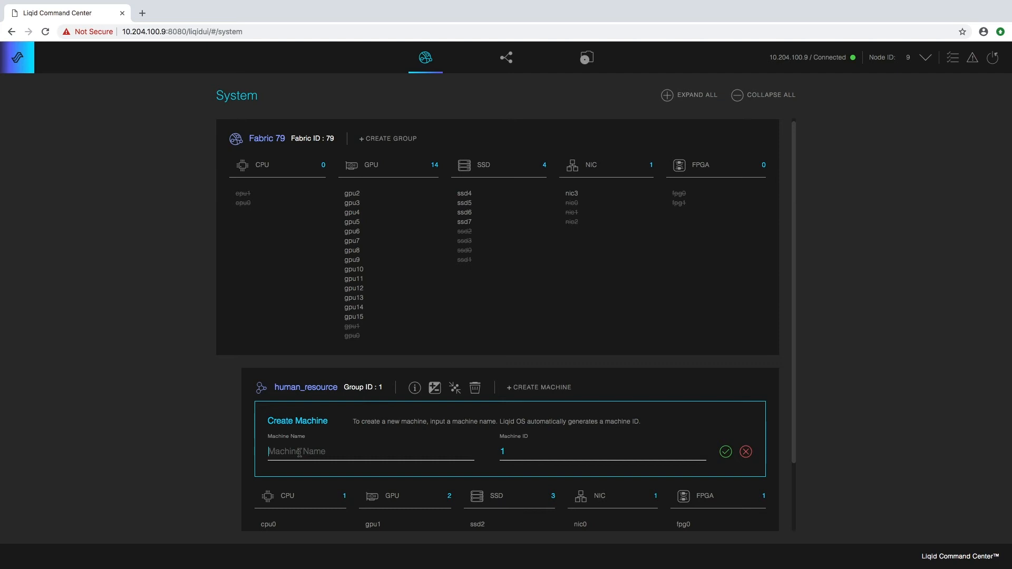
{"action": "type", "text": "scott_mach1"}
{"action": "left_click", "coordinate": [725, 452]}
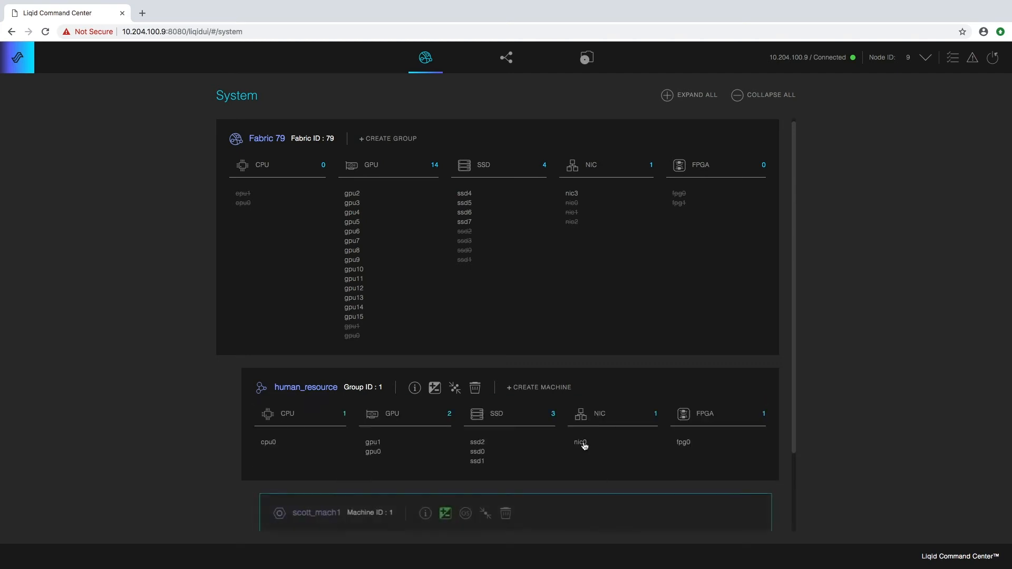
- Create a second machine named steve_mach1 in human_resource
{"action": "left_click", "coordinate": [529, 389]}
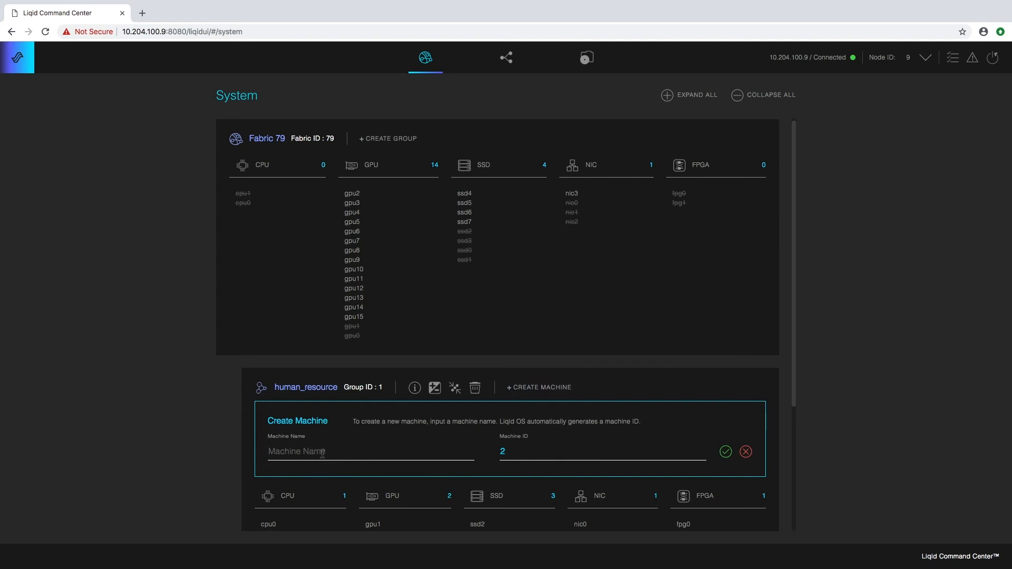
{"action": "type", "text": "sr"}
{"action": "type", "text": "eve_mach1"}
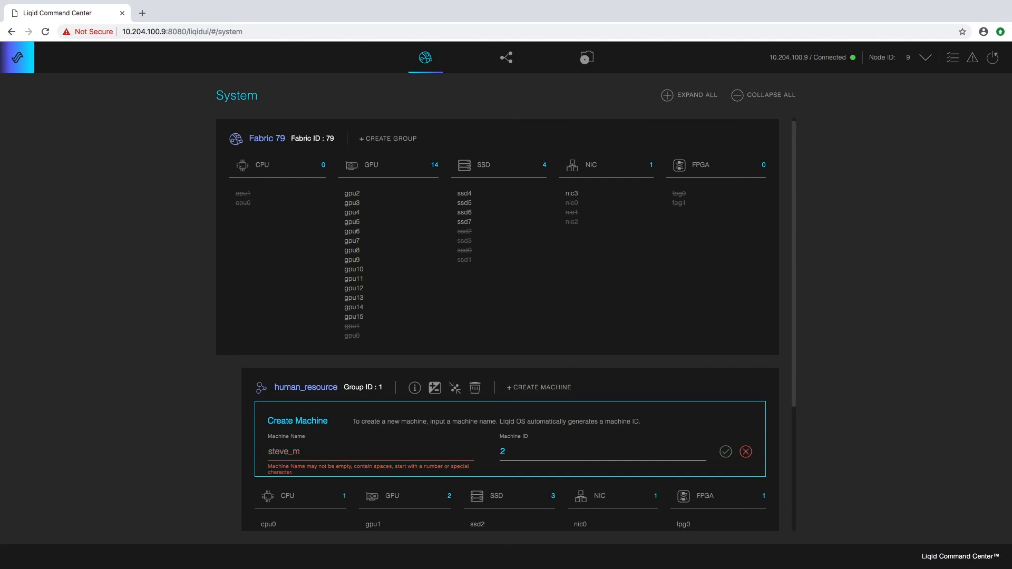
{"action": "left_click", "coordinate": [723, 454]}
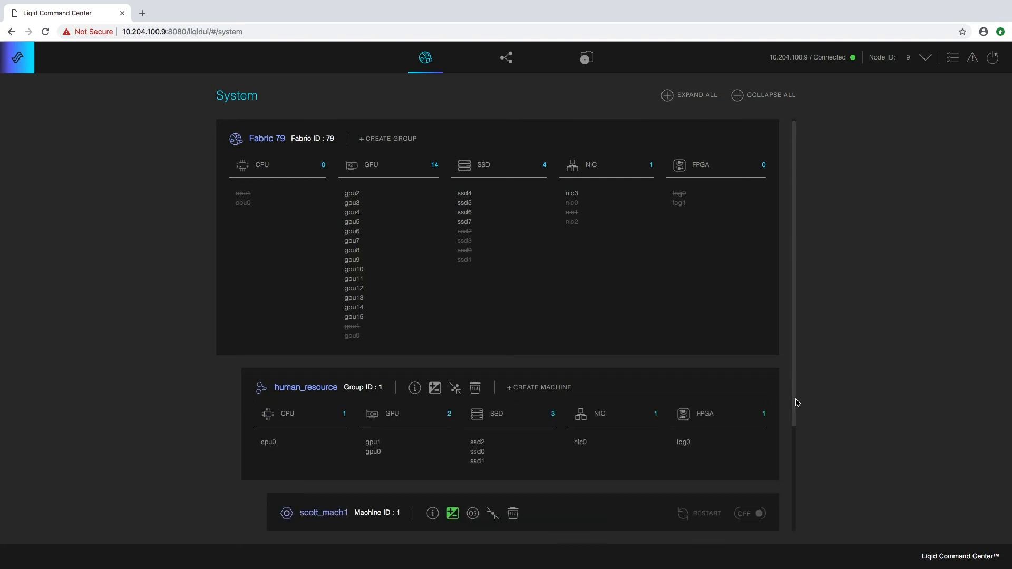
{"action": "left_click_drag", "start_coordinate": [795, 407], "coordinate": [795, 480]}
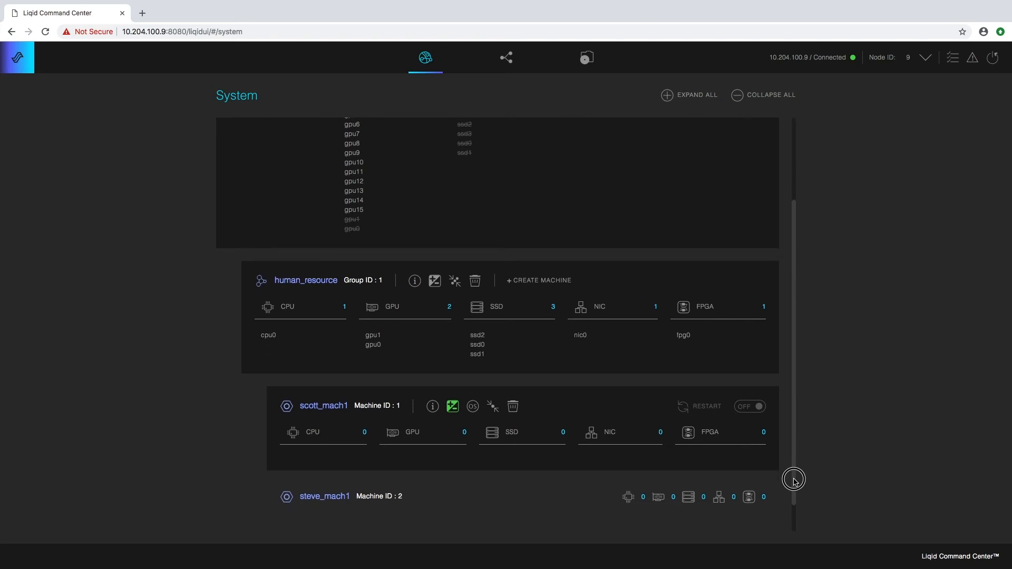
- Expand steve_mach1 next to scott_mach1, then open scott_mach1's Machine Edit page
{"action": "left_click_drag", "start_coordinate": [795, 481], "coordinate": [796, 466]}
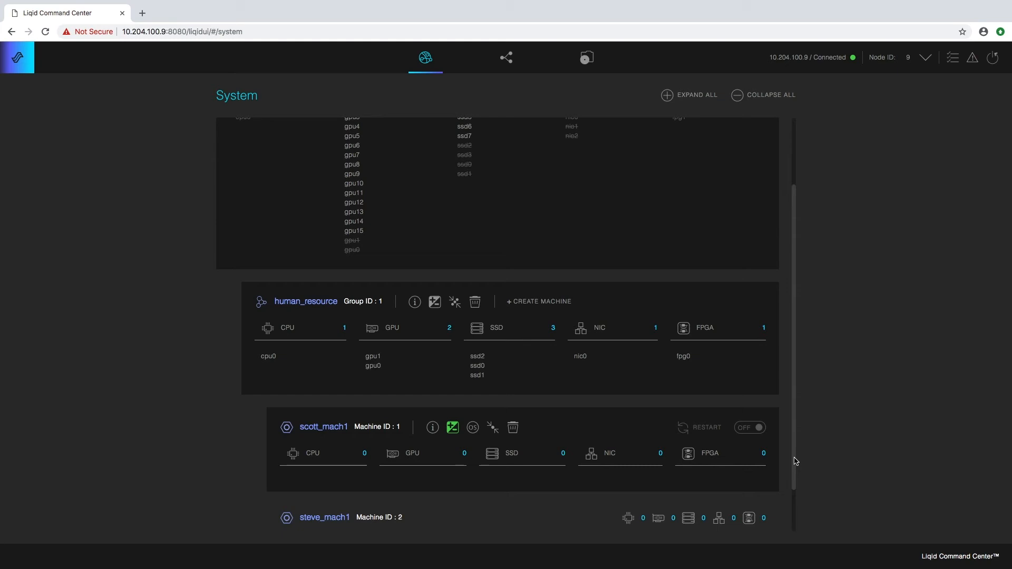
{"action": "left_click_drag", "start_coordinate": [796, 462], "coordinate": [792, 504]}
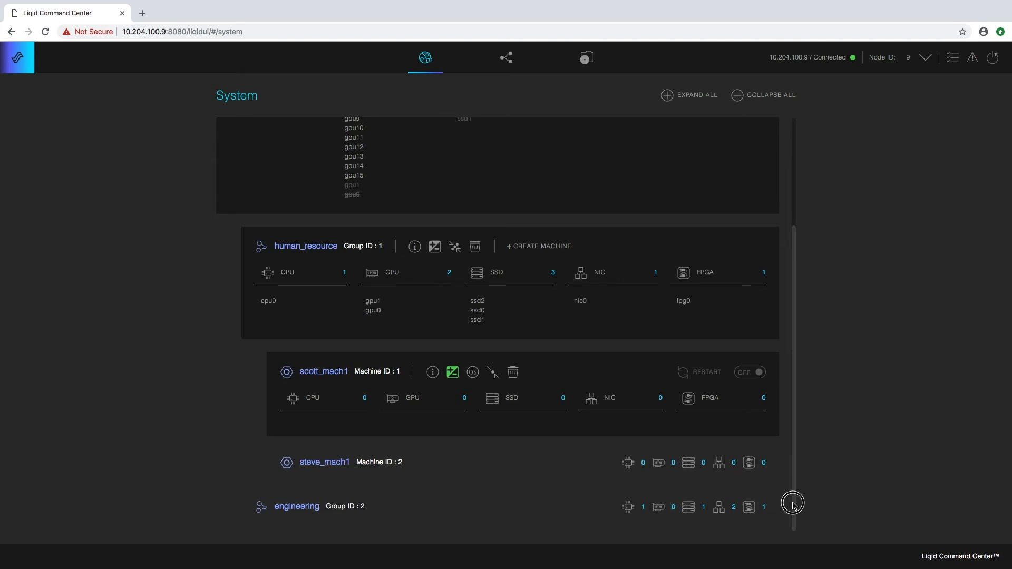
{"action": "left_click_drag", "start_coordinate": [794, 504], "coordinate": [795, 474]}
{"action": "left_click", "coordinate": [757, 482]}
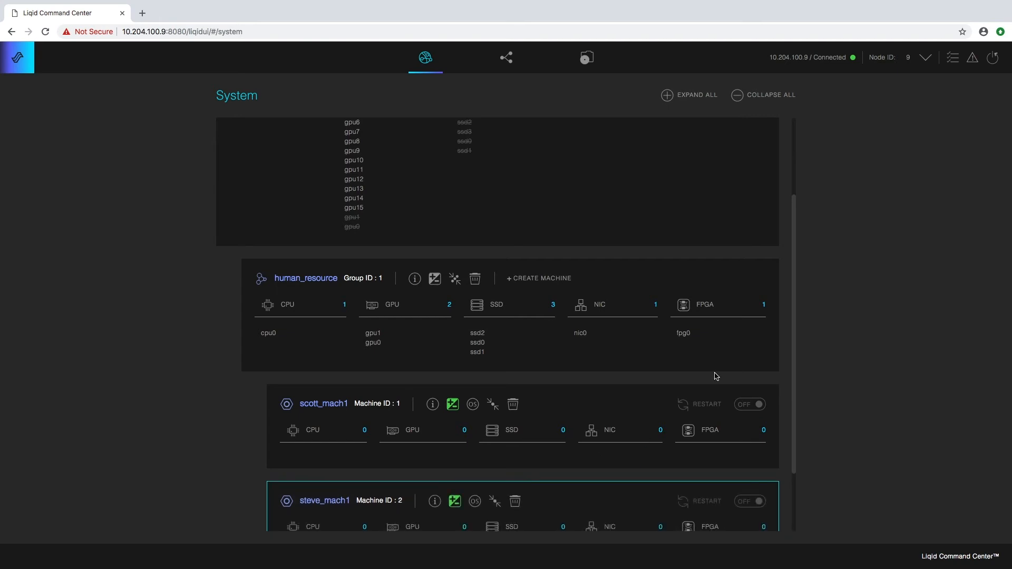
{"action": "left_click_drag", "start_coordinate": [793, 356], "coordinate": [782, 389]}
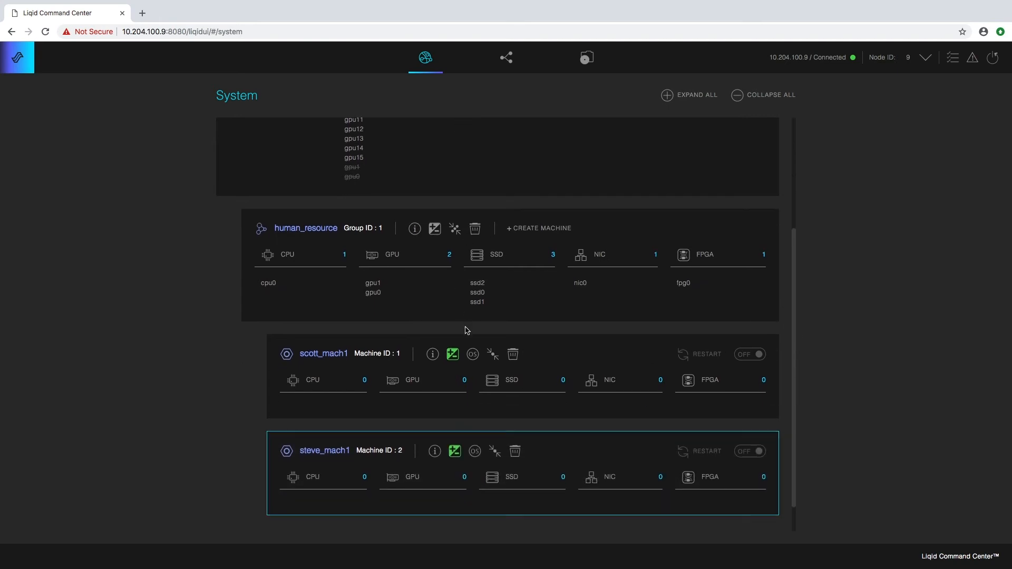
{"action": "left_click", "coordinate": [453, 355]}
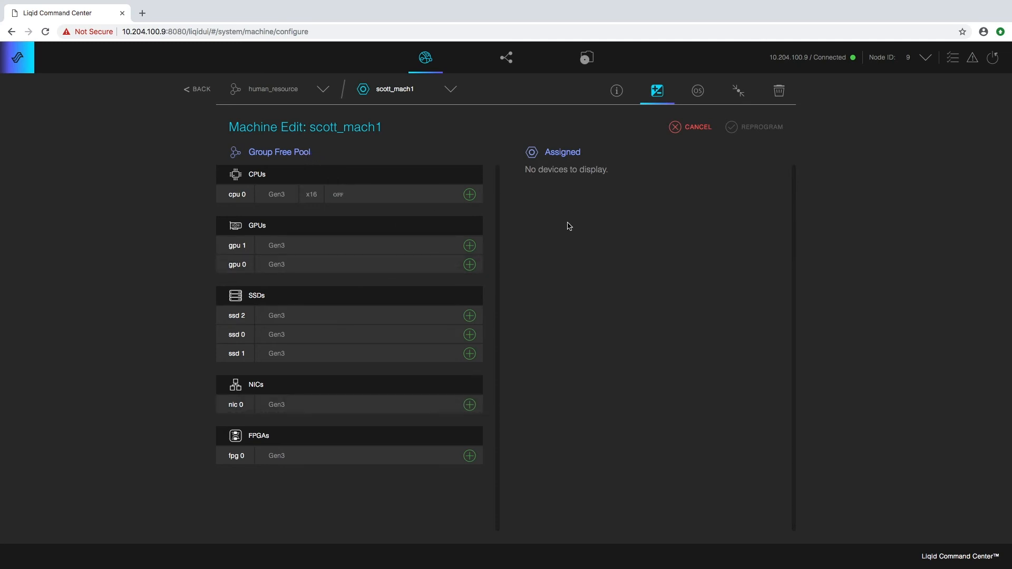
- Assign cpu 0, gpu 1, gpu 0, ssd 2, ssd 0 and nic 0 to scott_mach1 and confirm reprogramming
{"action": "left_click", "coordinate": [469, 194]}
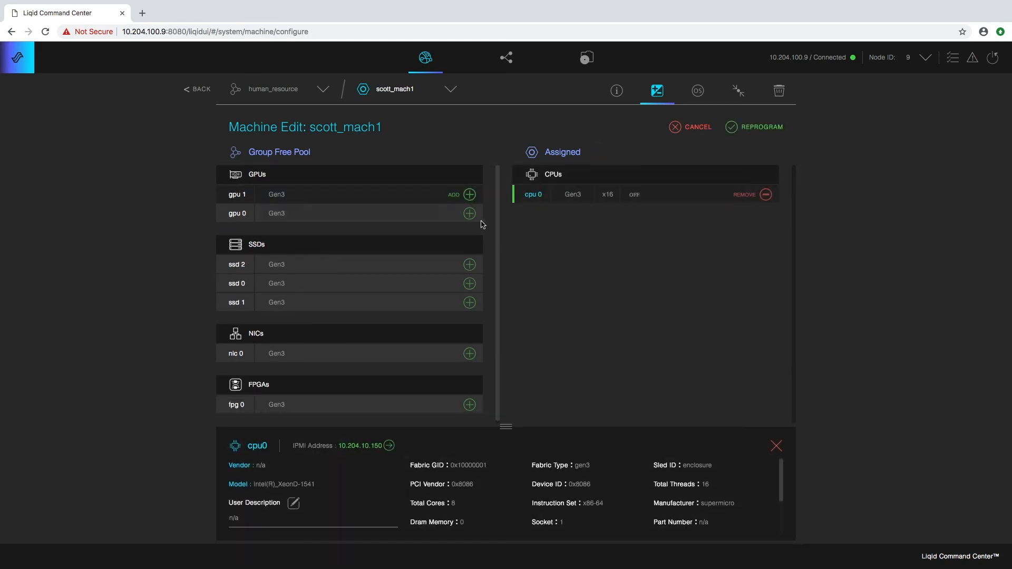
{"action": "left_click", "coordinate": [469, 194]}
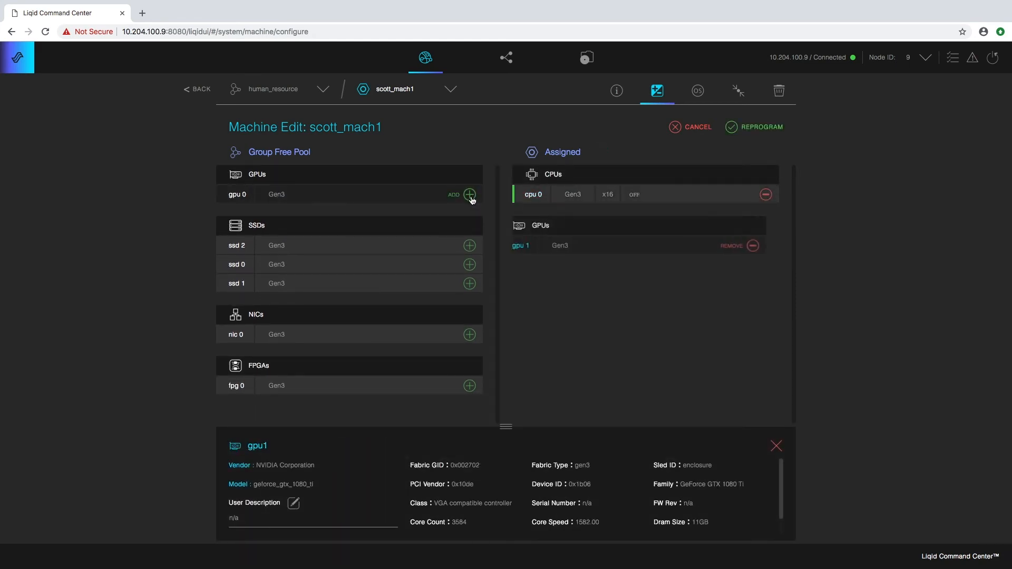
{"action": "left_click", "coordinate": [469, 196]}
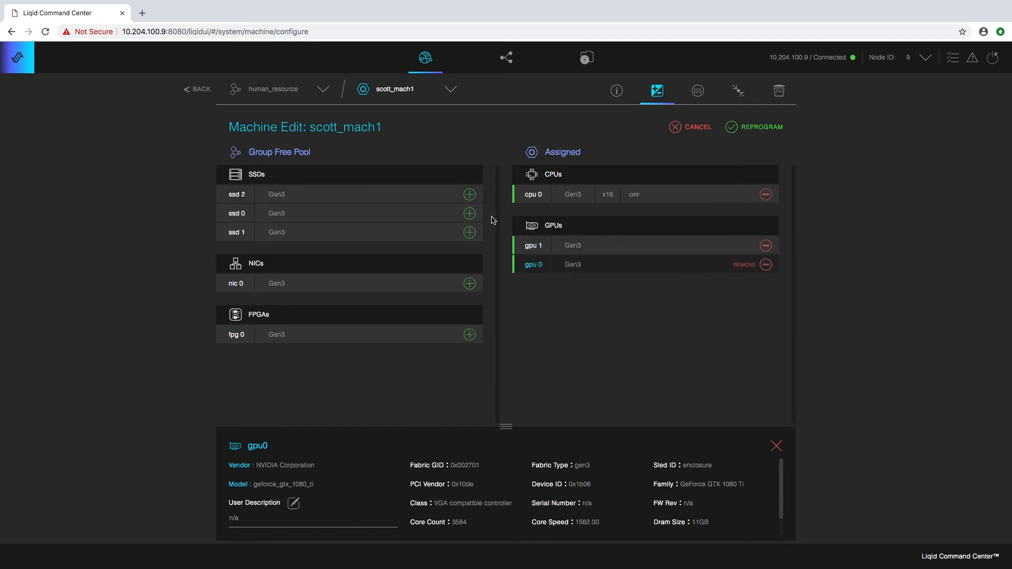
{"action": "left_click", "coordinate": [469, 195]}
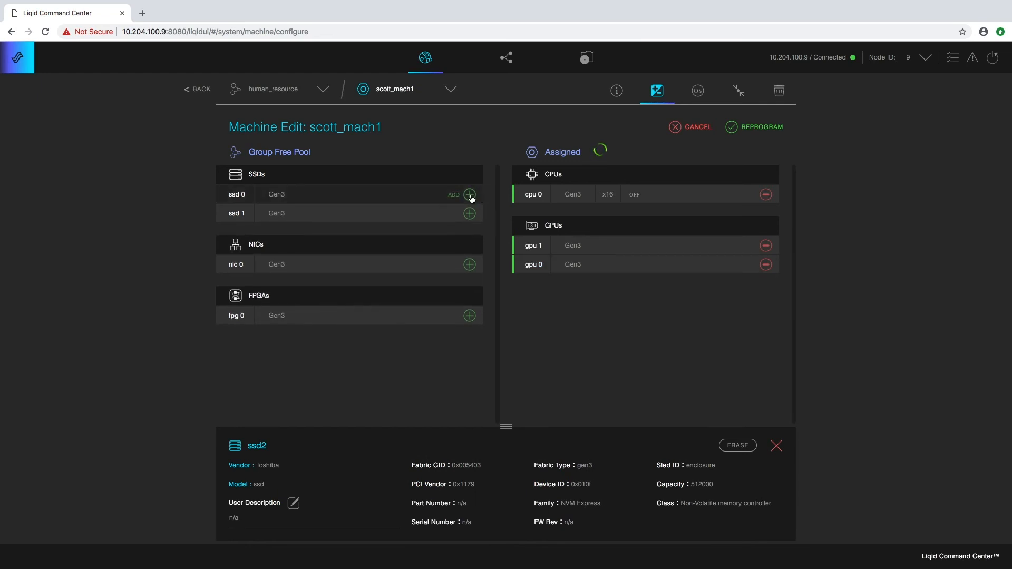
{"action": "left_click", "coordinate": [470, 196]}
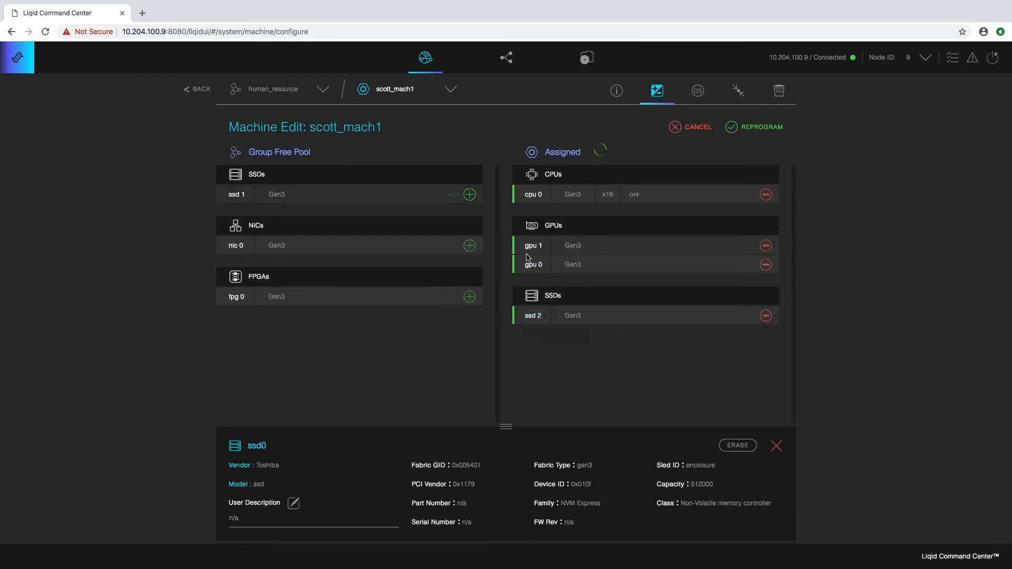
{"action": "left_click", "coordinate": [469, 246]}
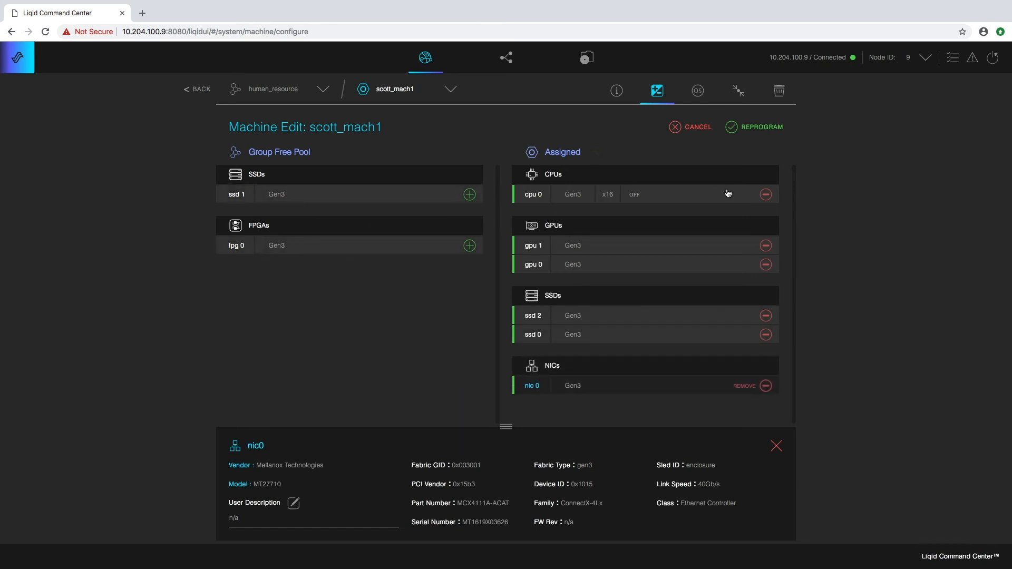
{"action": "left_click", "coordinate": [749, 128]}
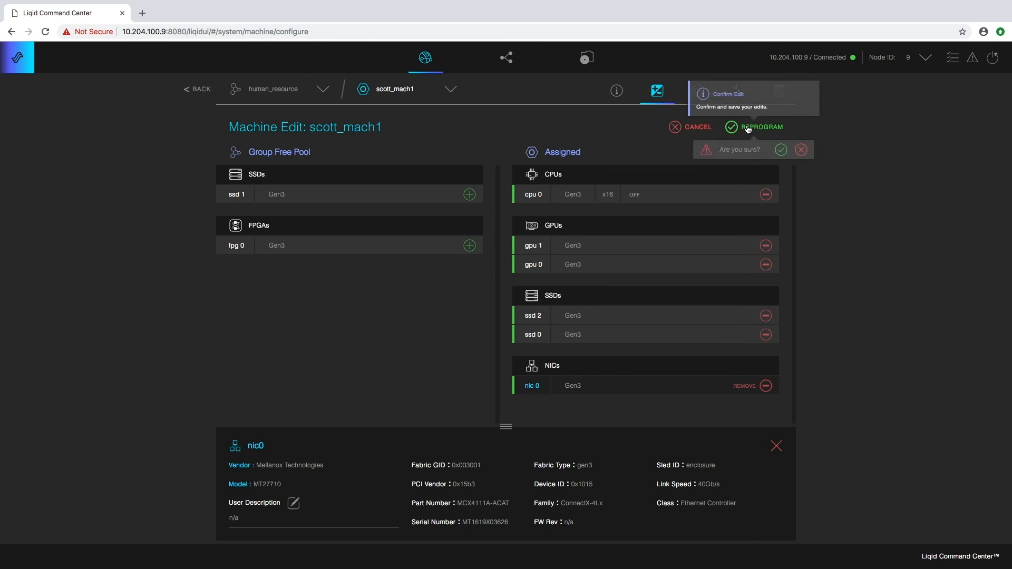
{"action": "left_click", "coordinate": [782, 150]}
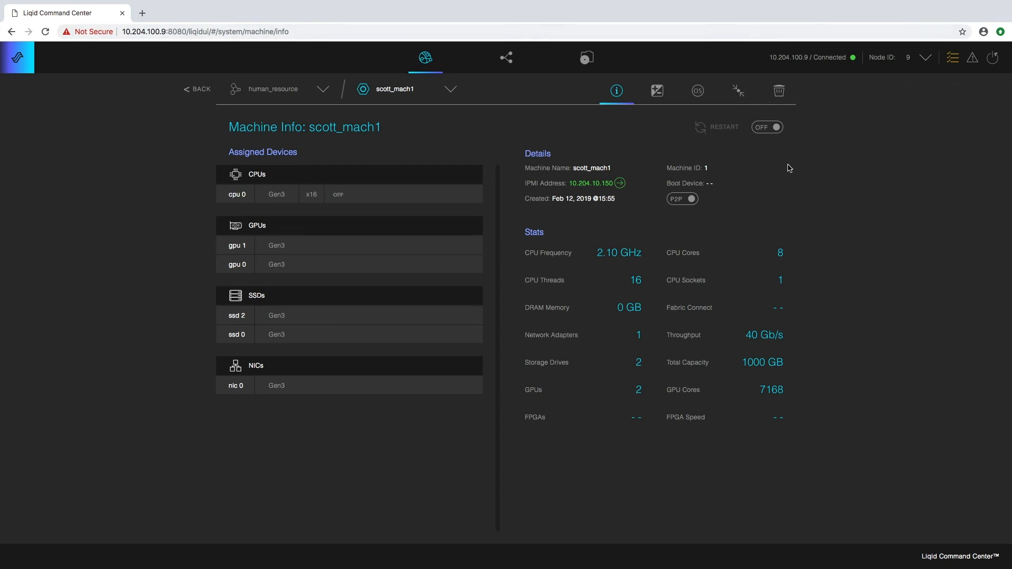
- Go back to the System overview and collapse scott_mach1's details
{"action": "left_click", "coordinate": [200, 98]}
{"action": "left_click", "coordinate": [202, 94]}
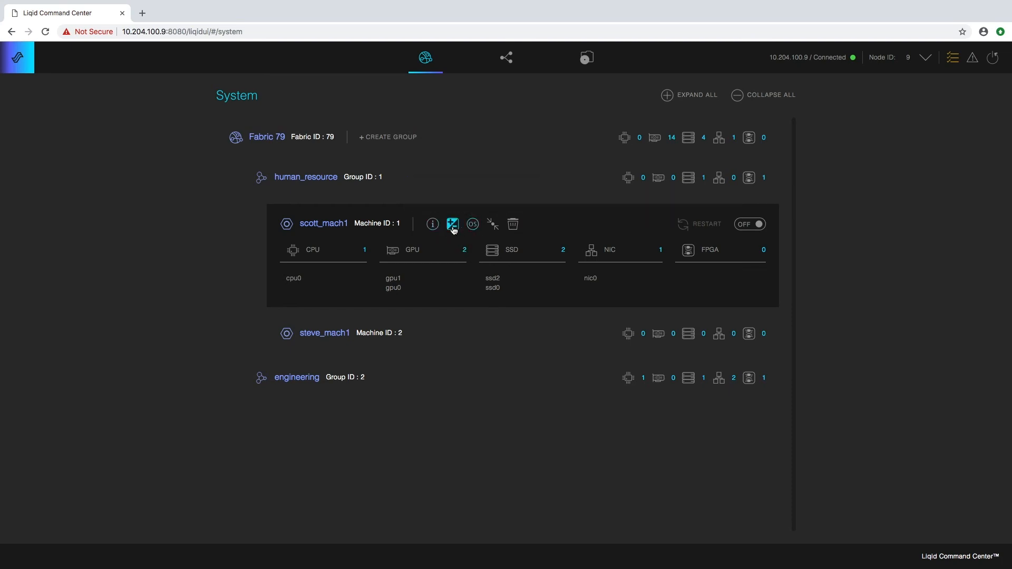
{"action": "left_click", "coordinate": [392, 228]}
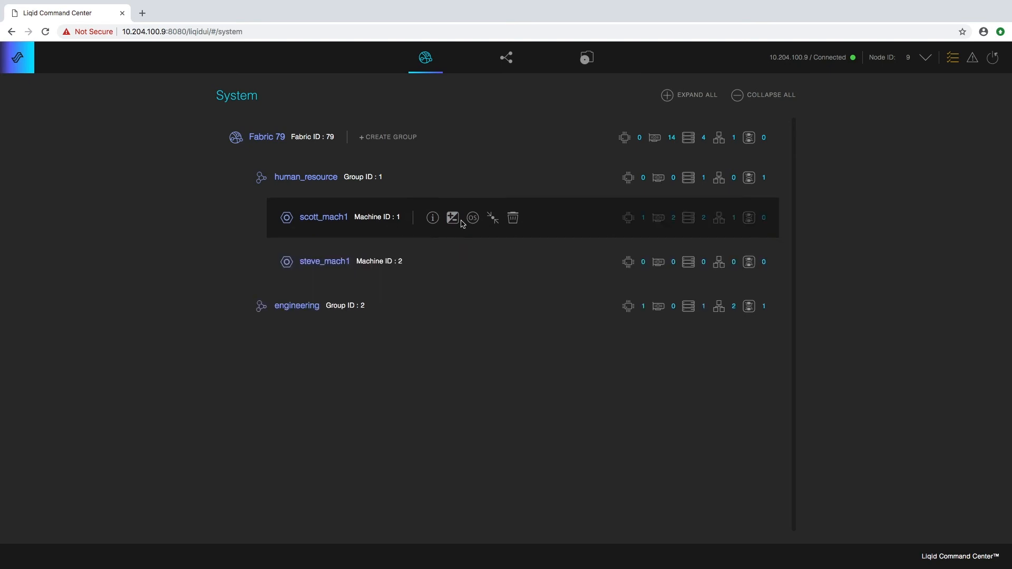
- Start deleting scott_mach1 but cancel the confirmation, keeping the machine
{"action": "left_click", "coordinate": [513, 217]}
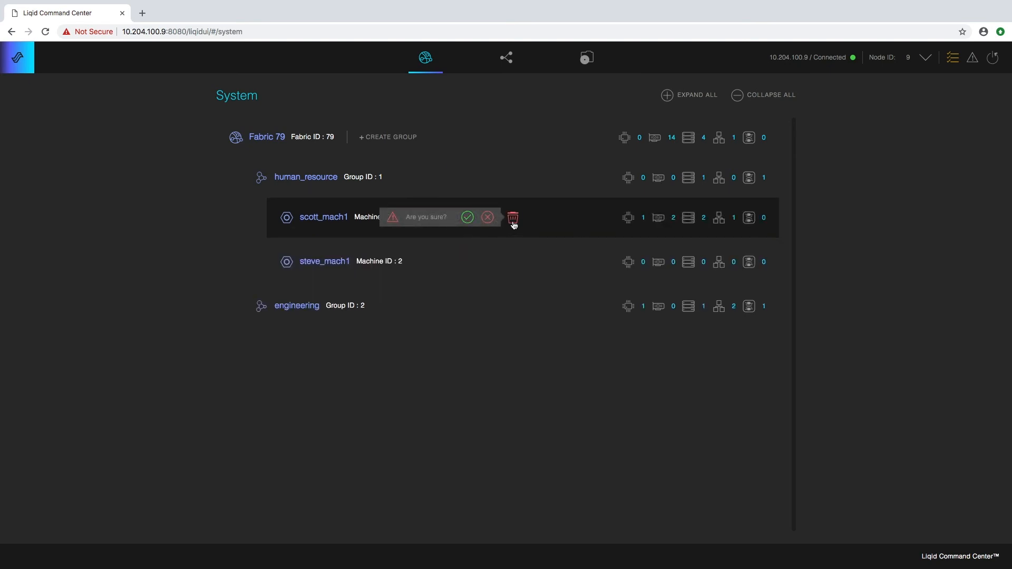
{"action": "left_click", "coordinate": [488, 217]}
{"action": "left_click", "coordinate": [462, 234]}
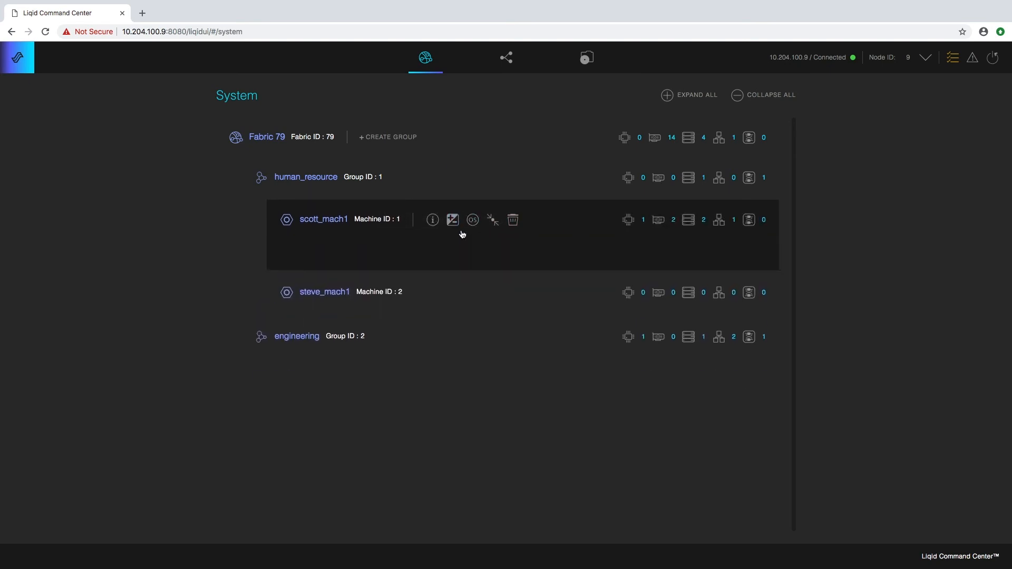
{"action": "left_click", "coordinate": [535, 219]}
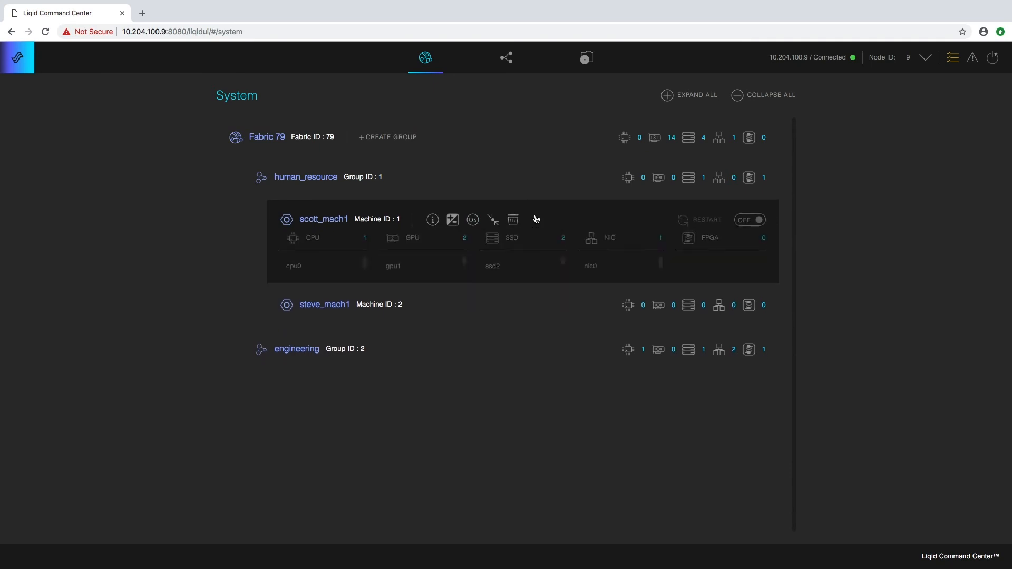
- Pick win2016.img with ssd2 as boot device for scott_mach1's OS install, then cancel it
{"action": "left_click", "coordinate": [468, 220]}
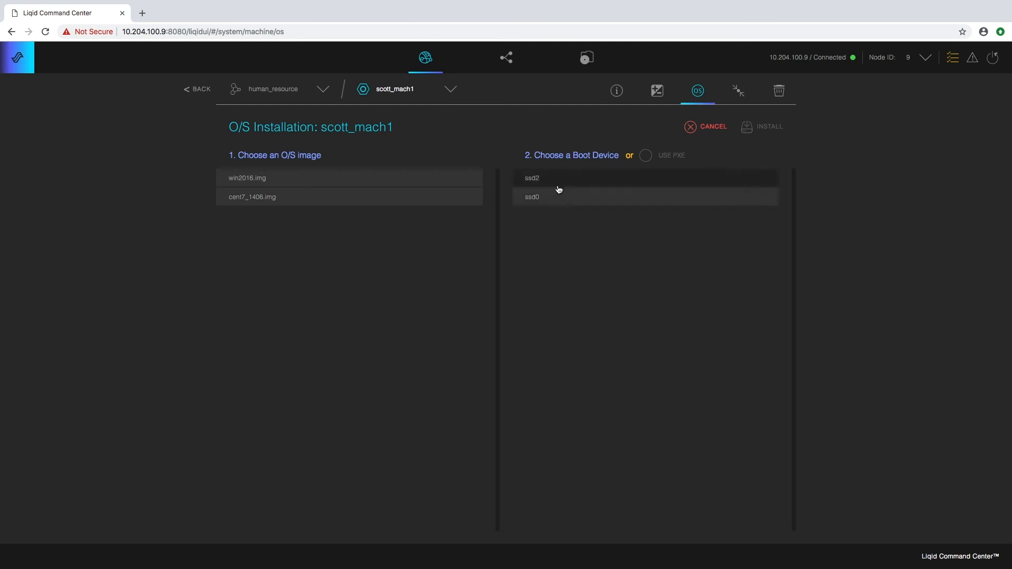
{"action": "left_click", "coordinate": [286, 183]}
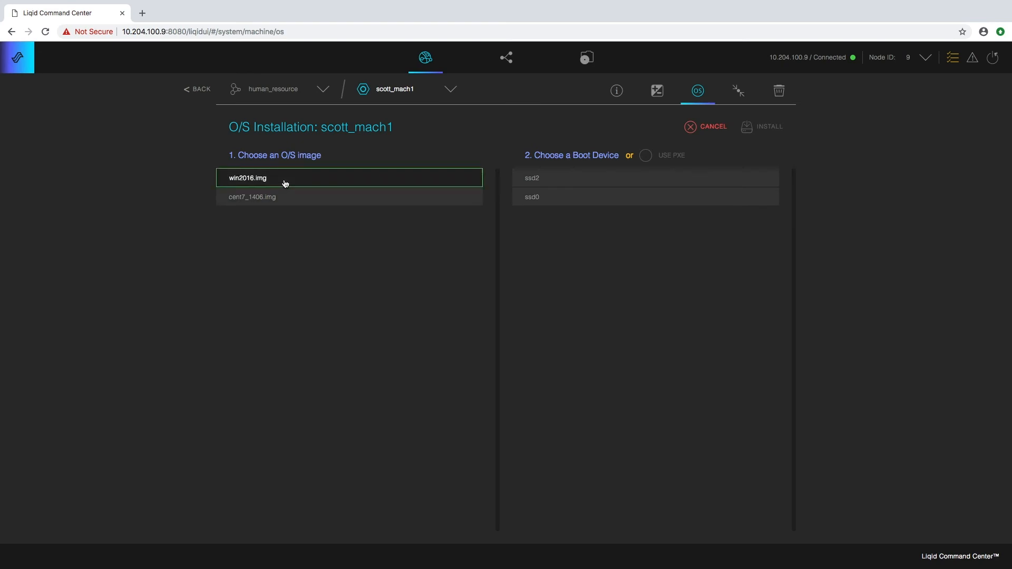
{"action": "left_click", "coordinate": [555, 181]}
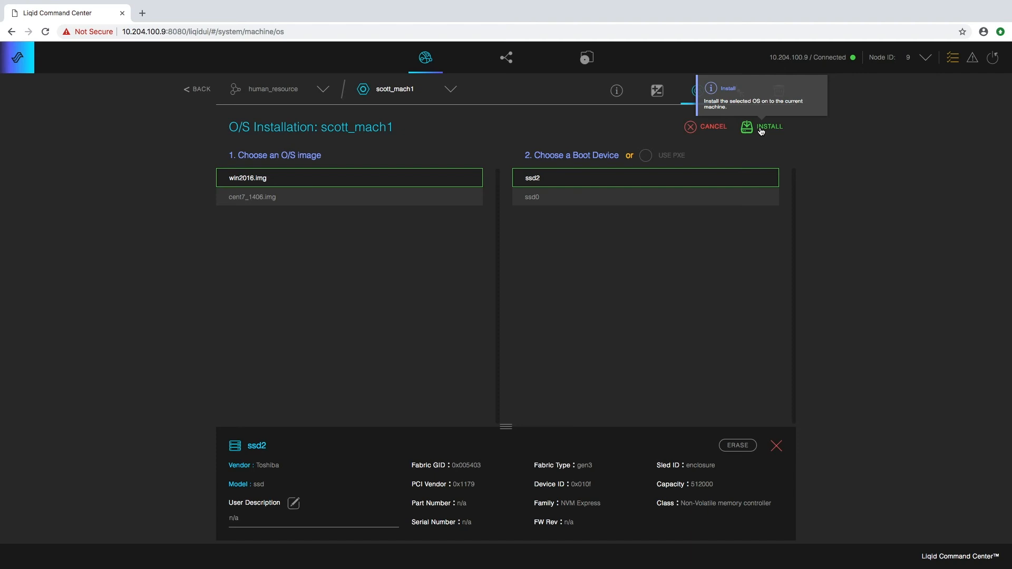
{"action": "left_click", "coordinate": [692, 130]}
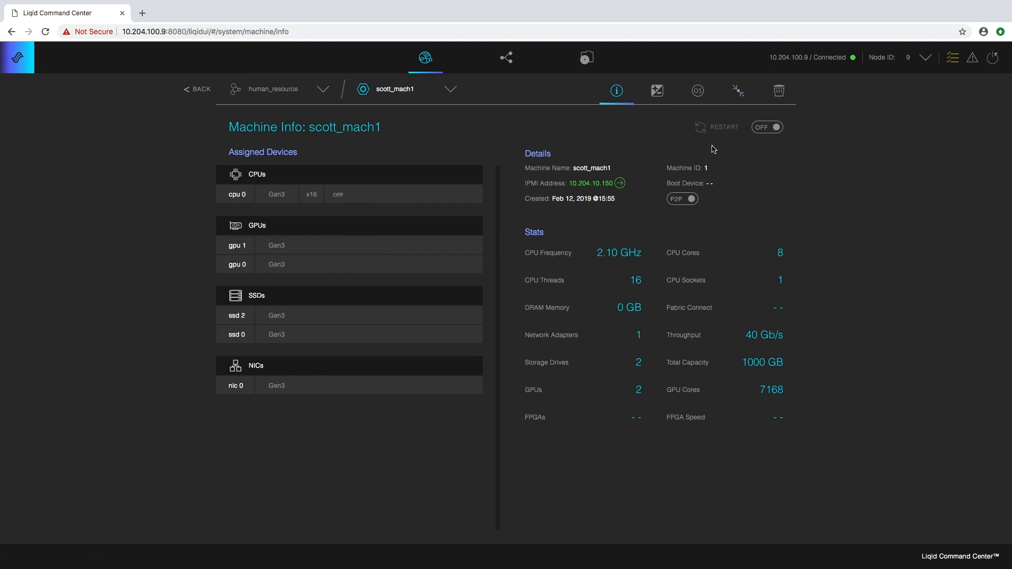
- Reprogram scott_mach1 by removing gpu 1 and adding fpg 0, confirming the change
{"action": "left_click", "coordinate": [657, 91]}
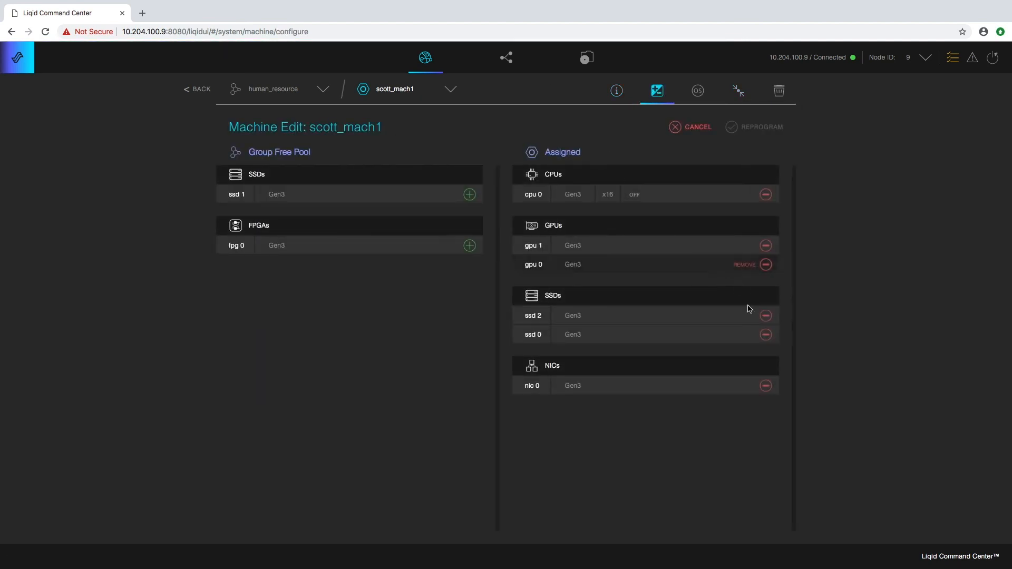
{"action": "left_click", "coordinate": [766, 247]}
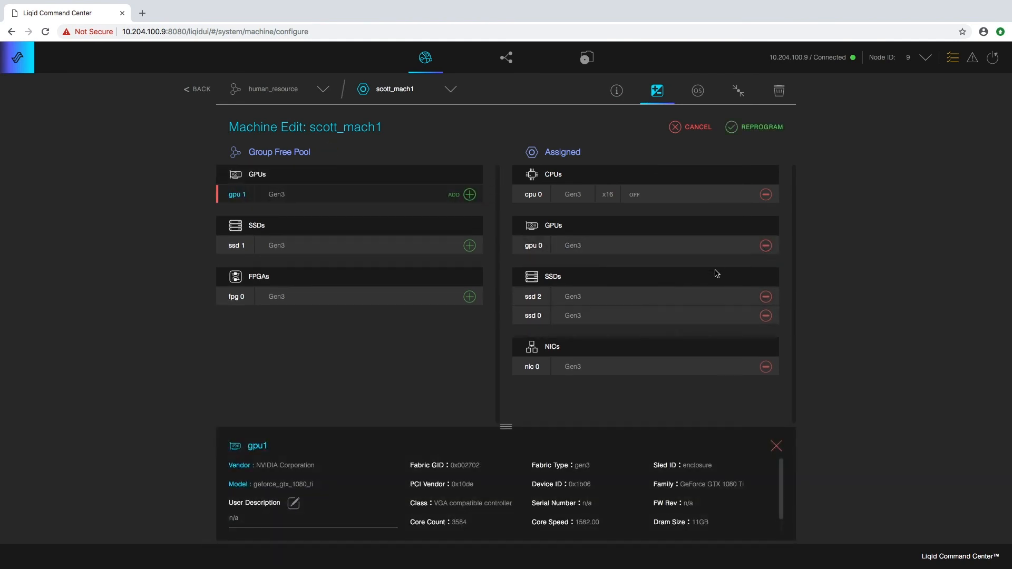
{"action": "left_click", "coordinate": [470, 296]}
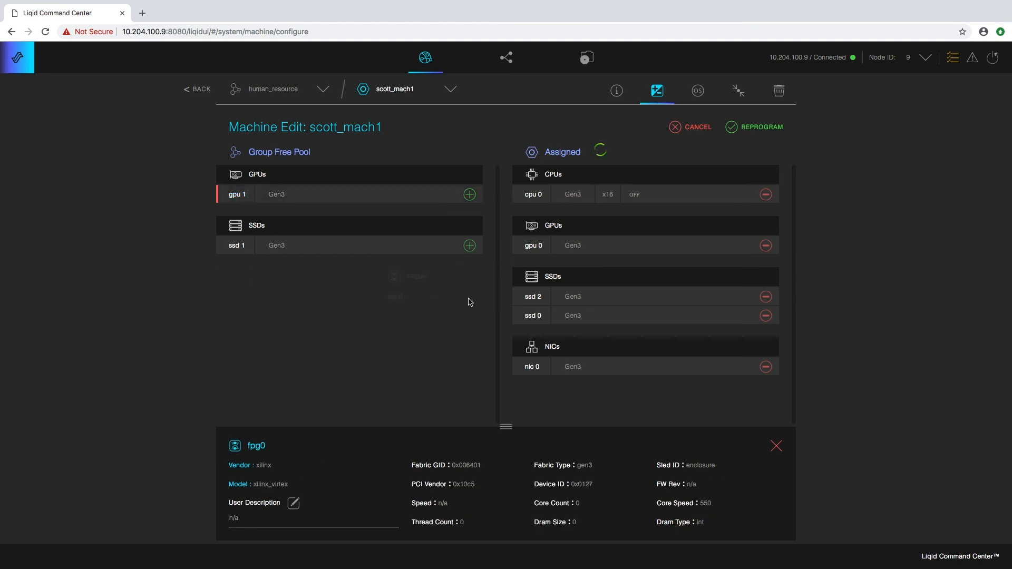
{"action": "left_click", "coordinate": [757, 129]}
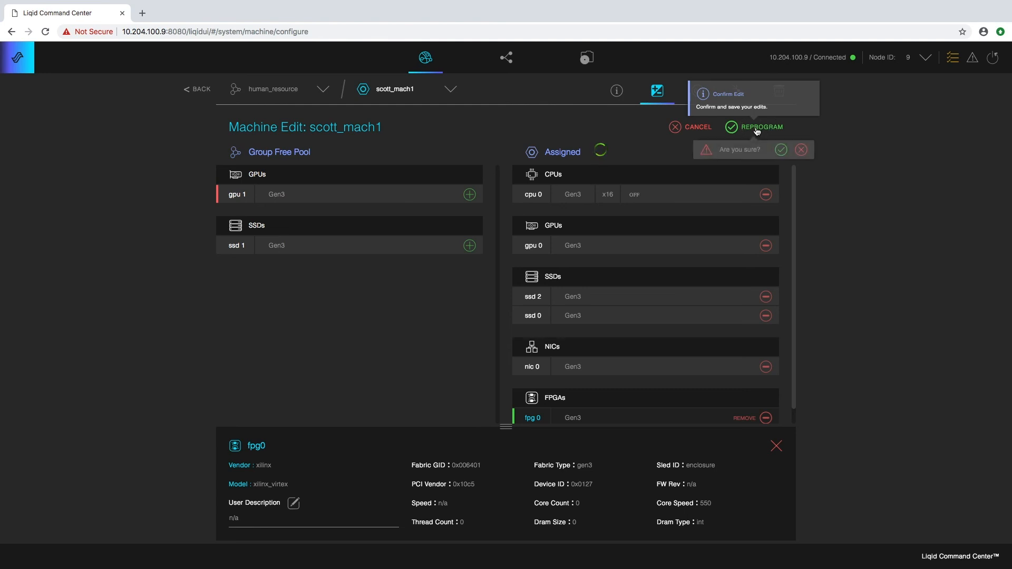
{"action": "left_click", "coordinate": [779, 150]}
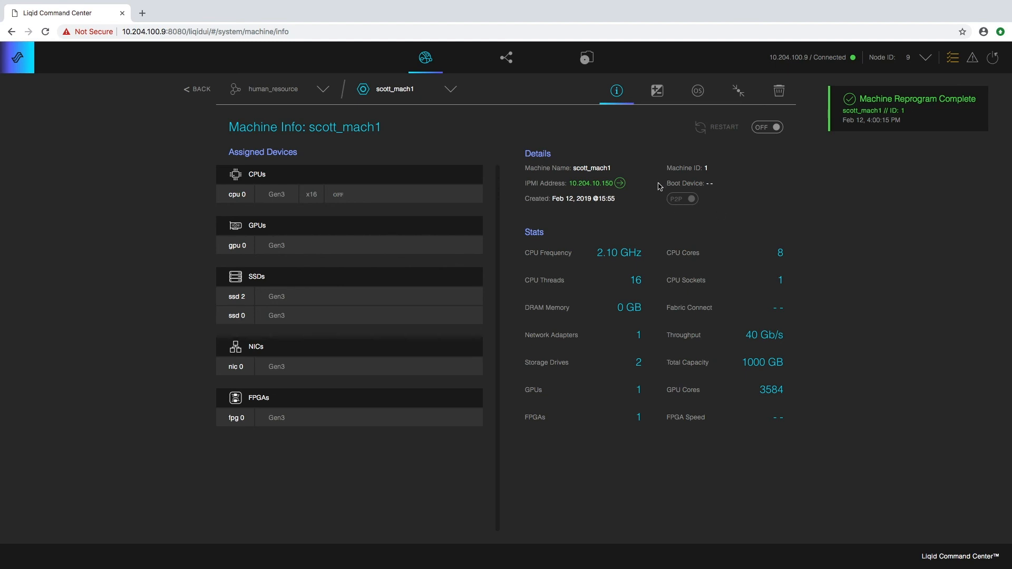
{"action": "left_click", "coordinate": [738, 92]}
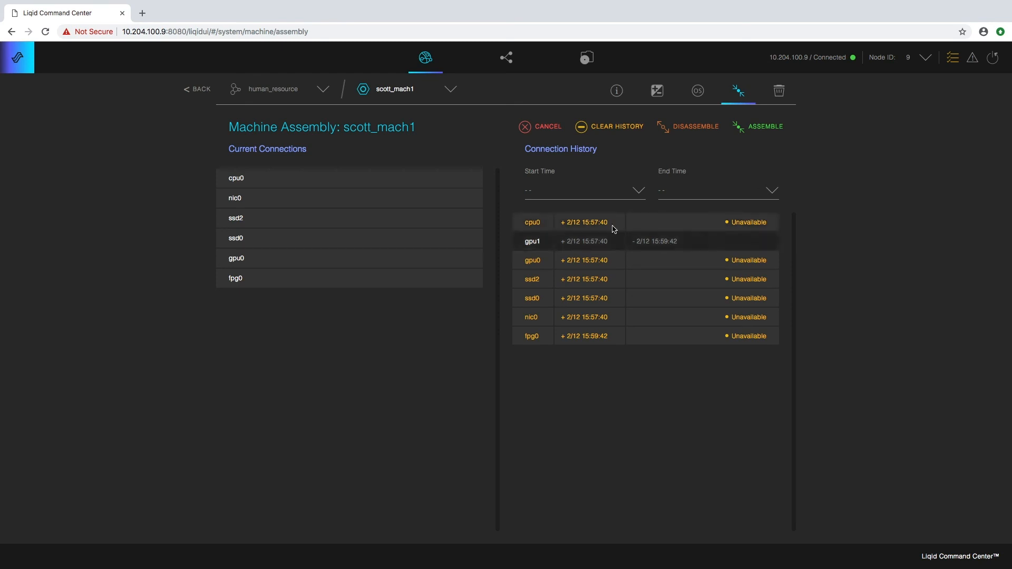
{"action": "left_click", "coordinate": [639, 193]}
{"action": "left_click", "coordinate": [770, 190]}
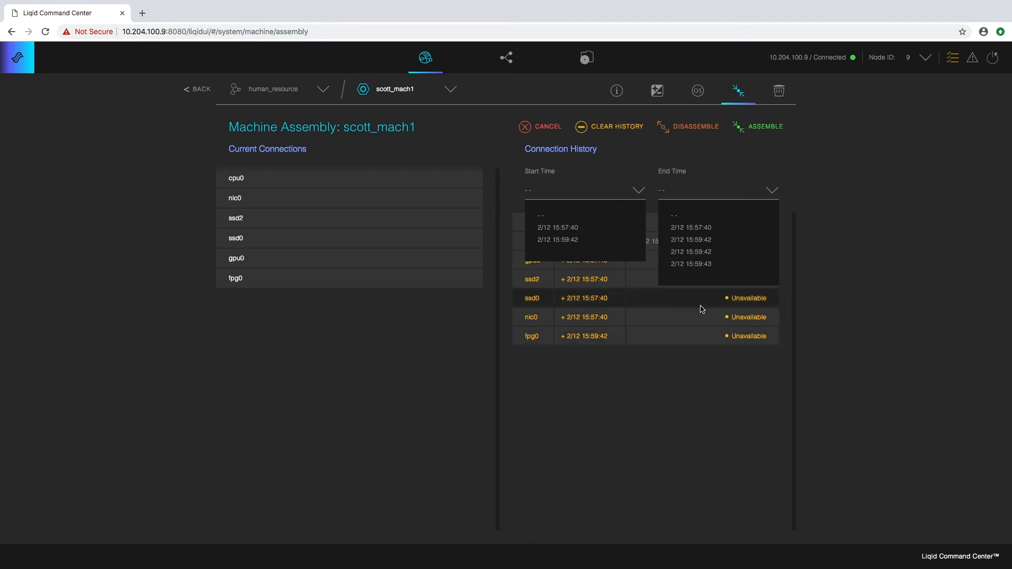
{"action": "left_click", "coordinate": [523, 128]}
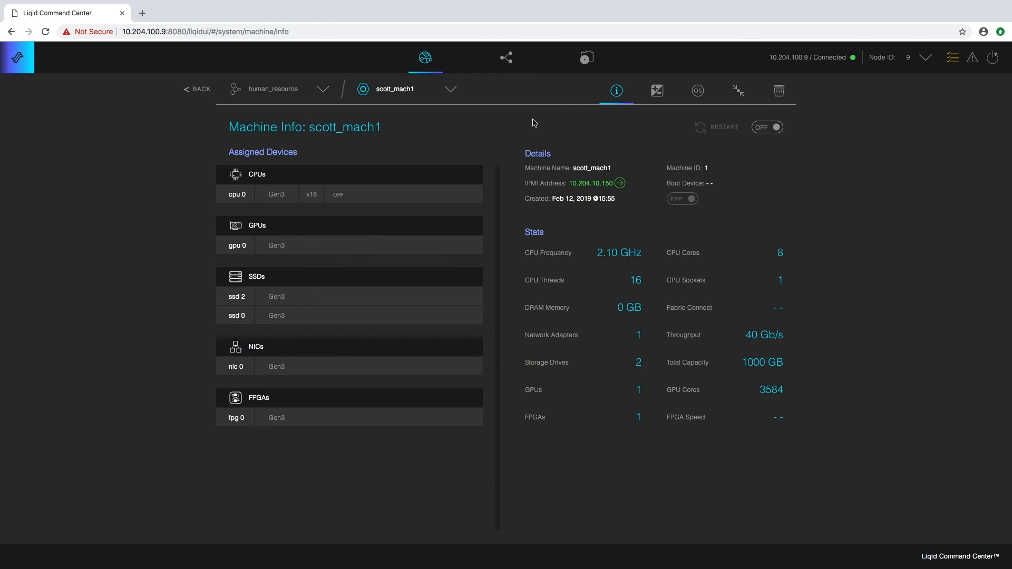
- Return to System, view the human_resource group's assembly, then go back to System
{"action": "left_click", "coordinate": [199, 91]}
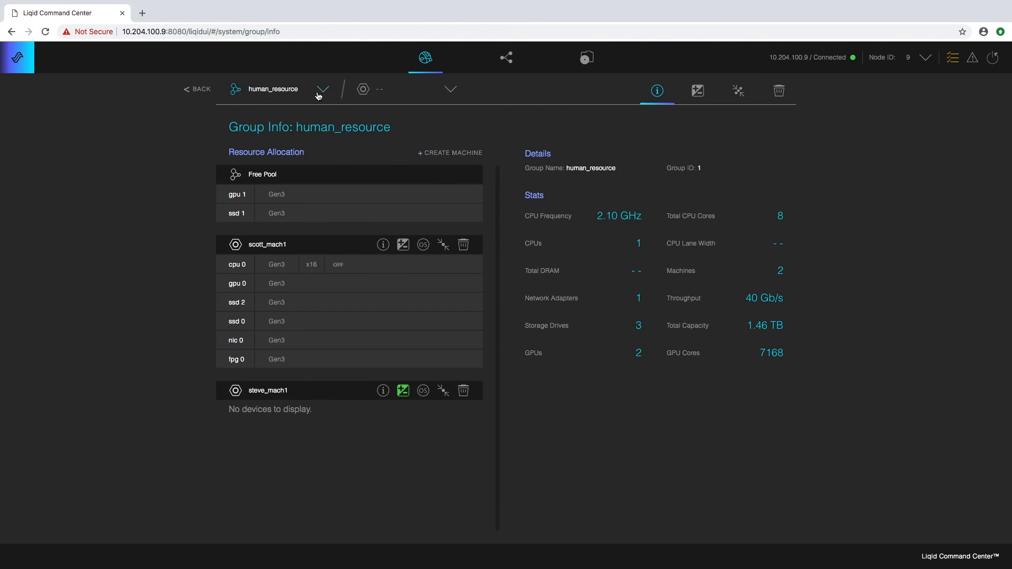
{"action": "left_click", "coordinate": [200, 90]}
{"action": "mouse_move", "coordinate": [445, 196]}
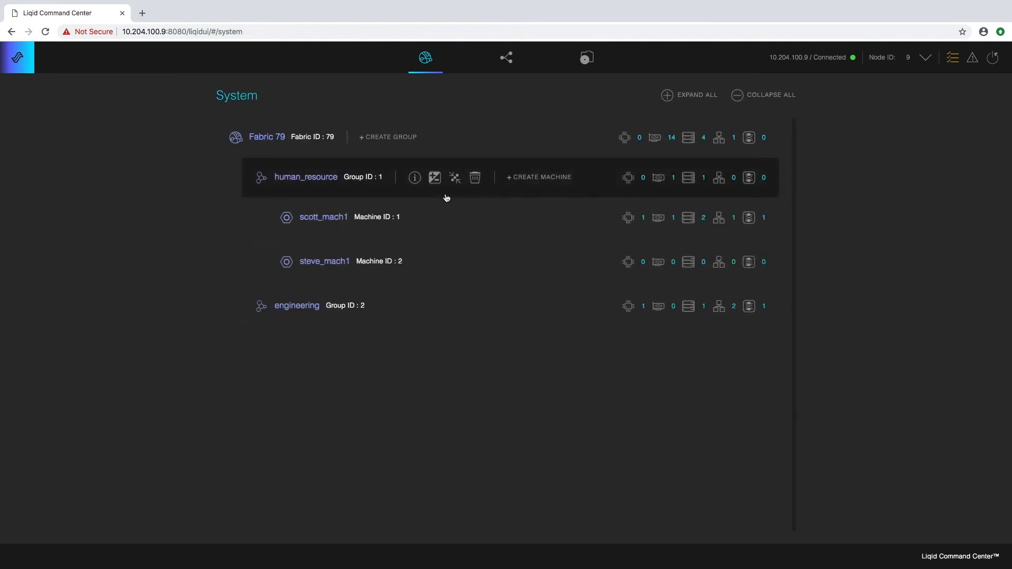
{"action": "left_click", "coordinate": [383, 191]}
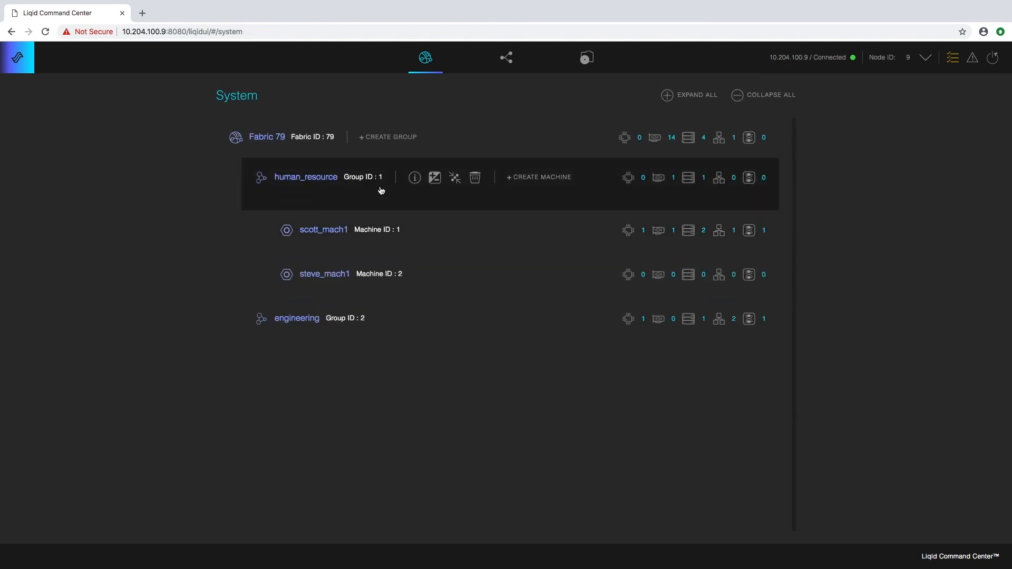
{"action": "left_click", "coordinate": [454, 188]}
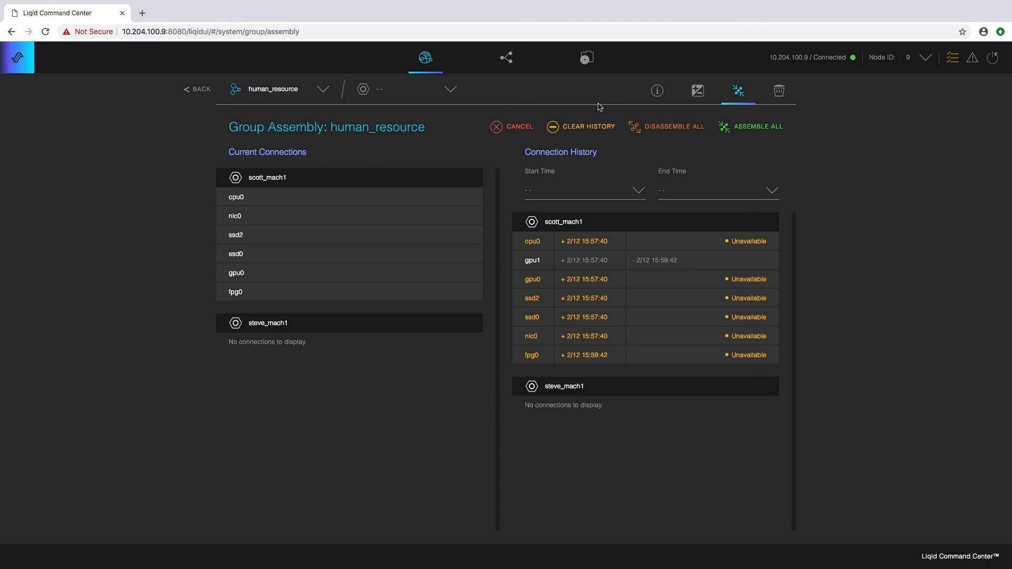
{"action": "left_click", "coordinate": [202, 90]}
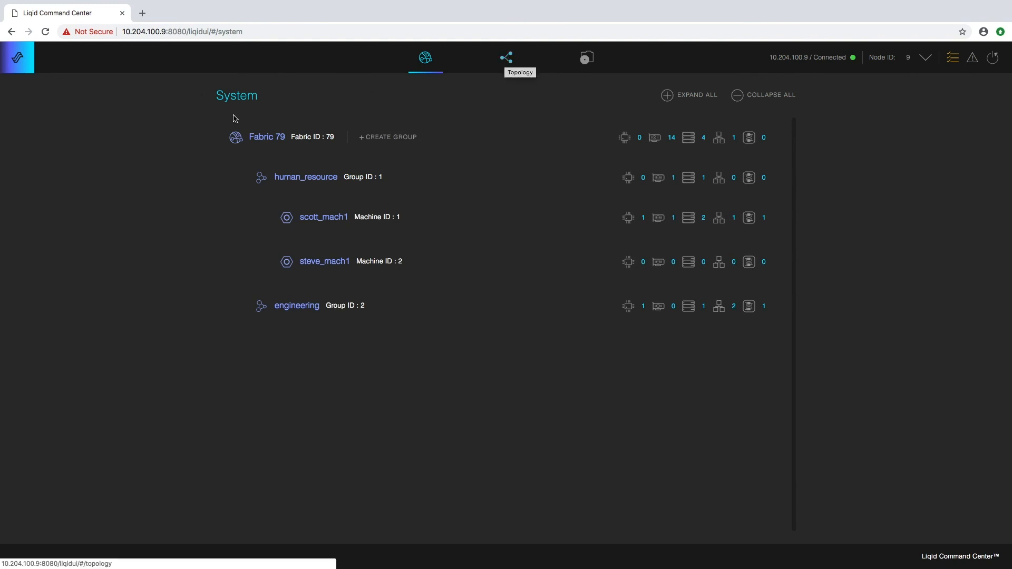
- Expand Fabric 79 and delete the engineering group, confirming the prompt
{"action": "left_click", "coordinate": [293, 152]}
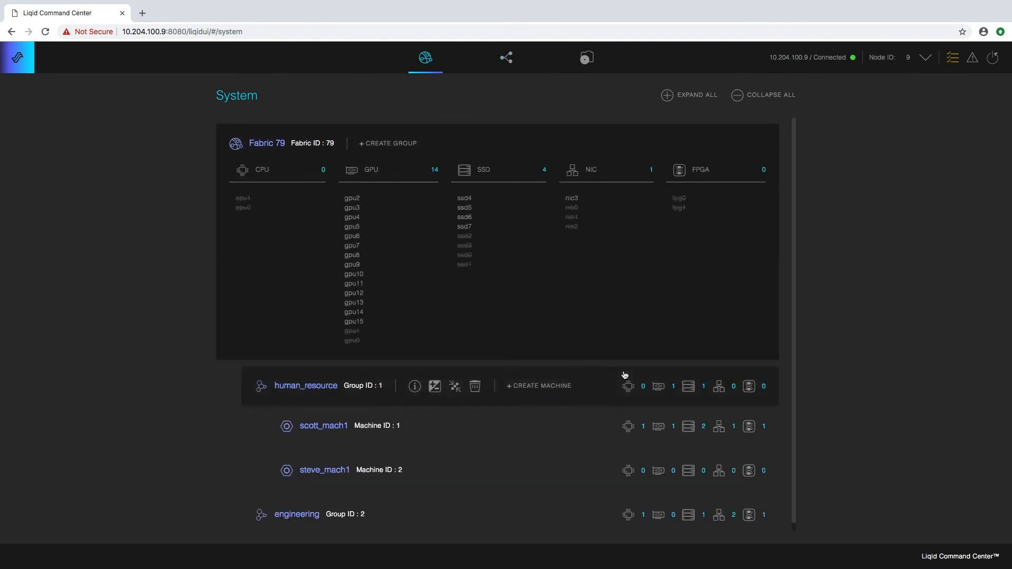
{"action": "left_click_drag", "start_coordinate": [793, 216], "coordinate": [794, 282]}
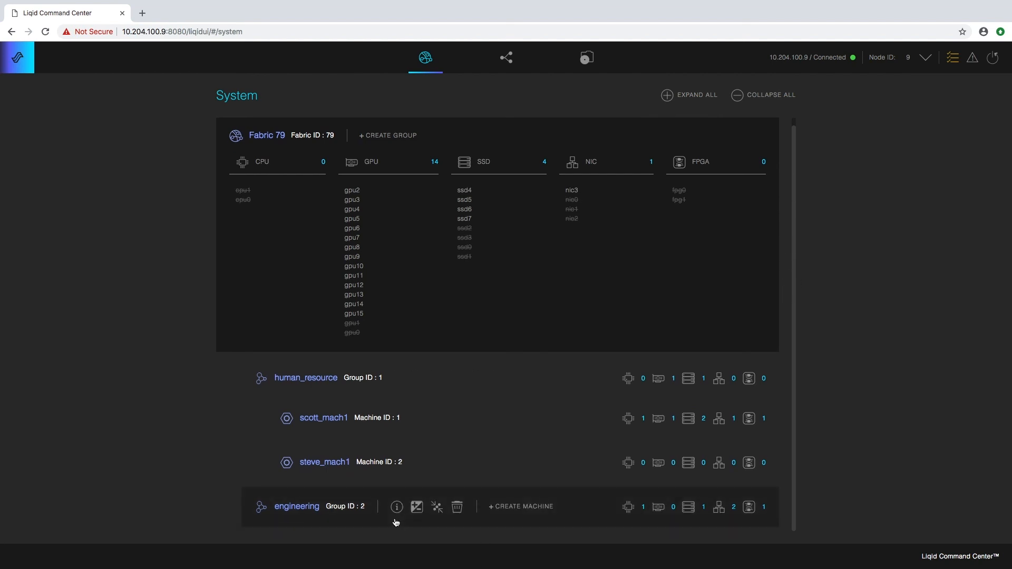
{"action": "left_click", "coordinate": [369, 521]}
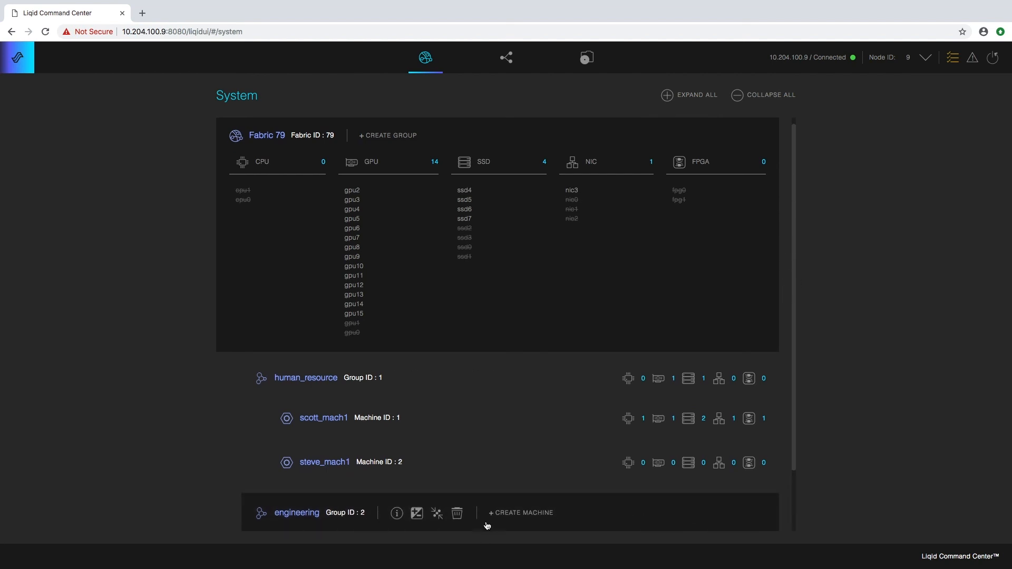
{"action": "left_click", "coordinate": [785, 482]}
{"action": "left_click", "coordinate": [458, 518]}
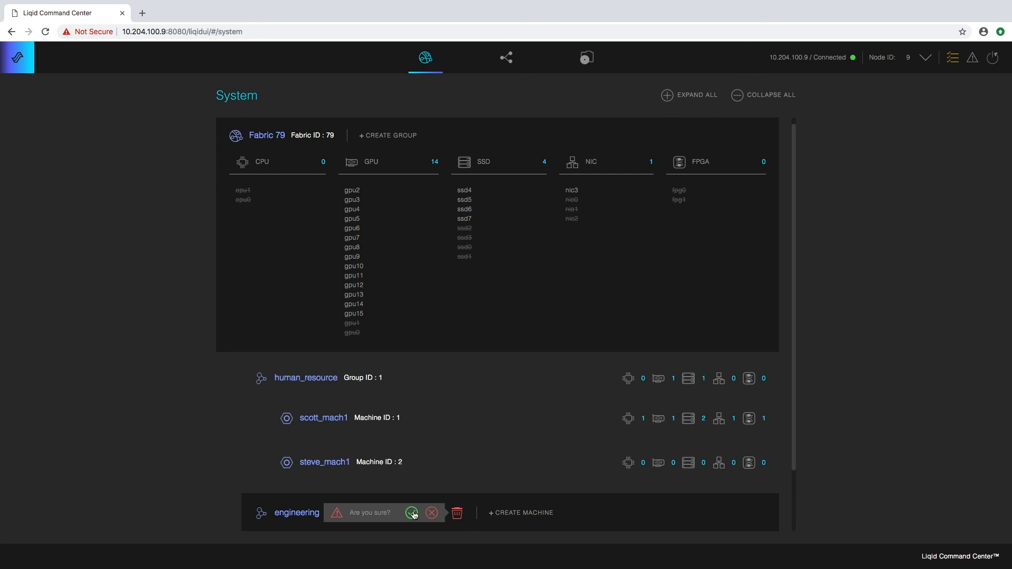
{"action": "left_click", "coordinate": [411, 514]}
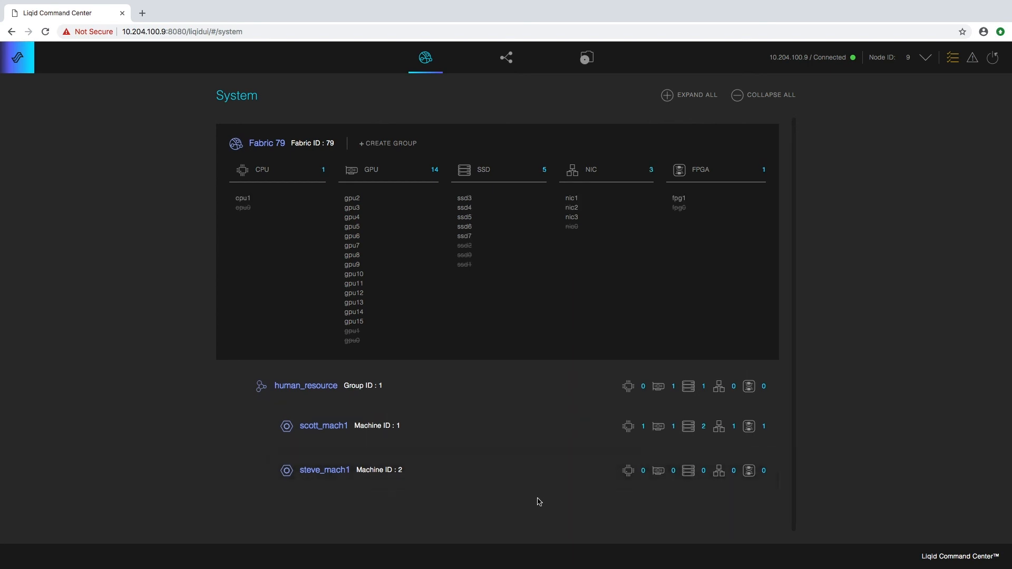
- Delete the steve_mach1 machine and confirm
{"action": "mouse_move", "coordinate": [485, 484]}
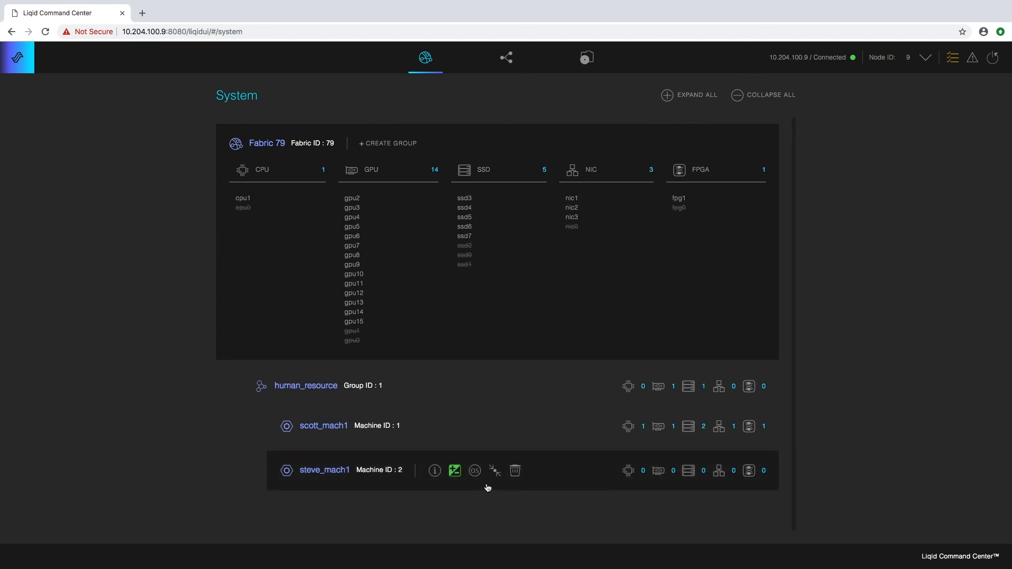
{"action": "left_click", "coordinate": [515, 469]}
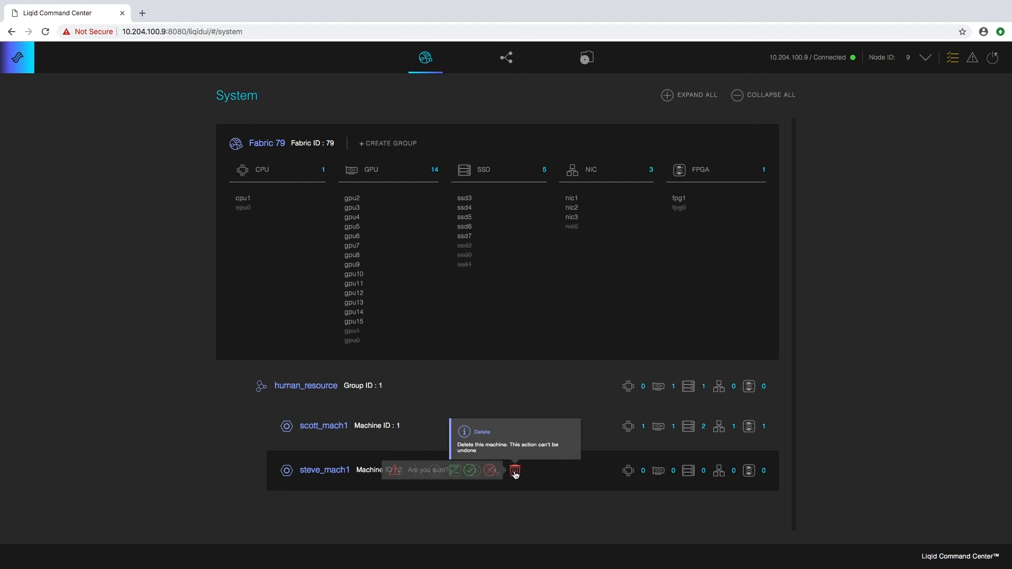
{"action": "left_click", "coordinate": [469, 471]}
- Delete scott_mach1 from its configuration's Delete page and confirm
{"action": "mouse_move", "coordinate": [463, 434]}
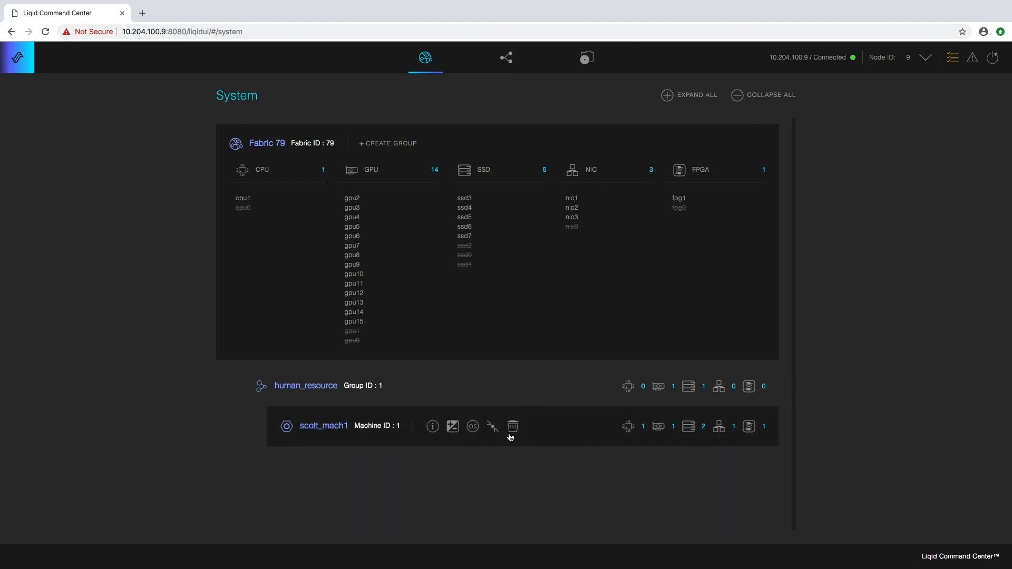
{"action": "left_click", "coordinate": [464, 423]}
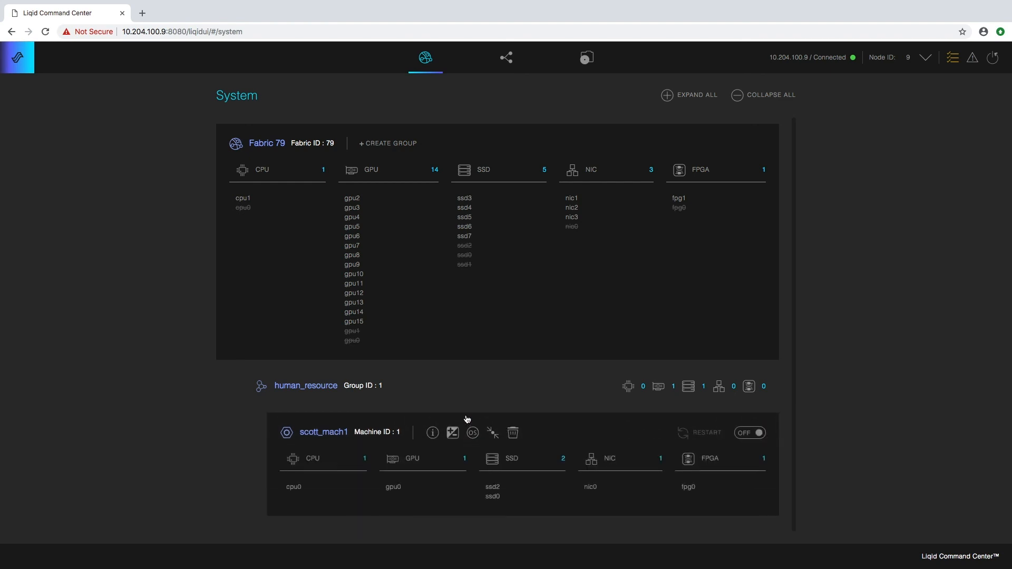
{"action": "left_click", "coordinate": [453, 433]}
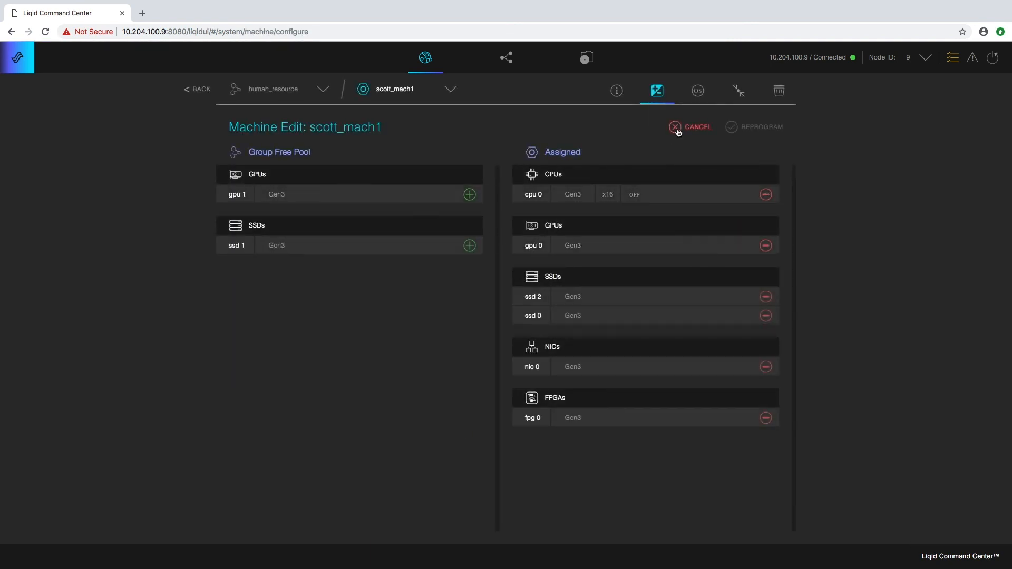
{"action": "left_click", "coordinate": [779, 91]}
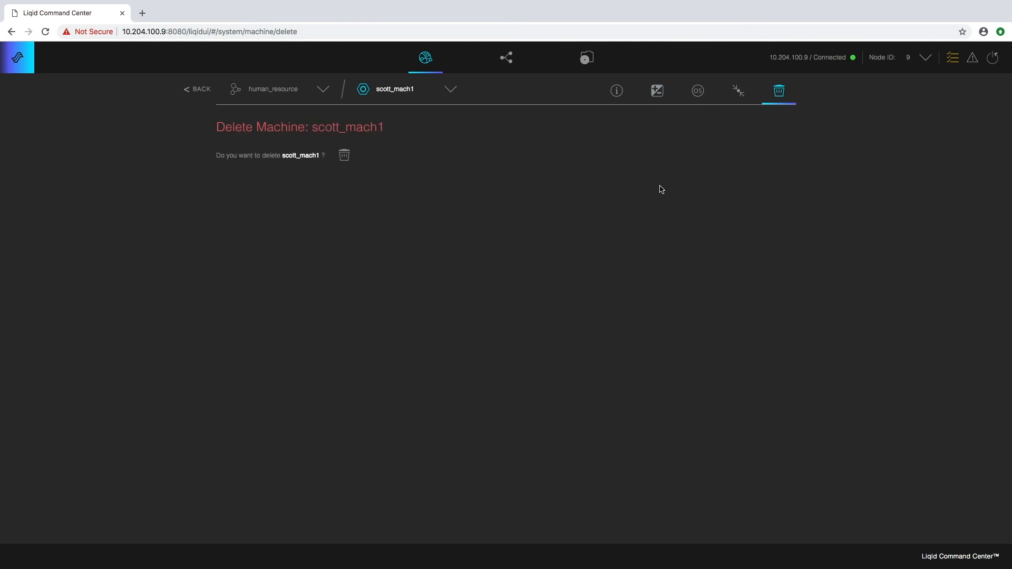
{"action": "left_click", "coordinate": [344, 155]}
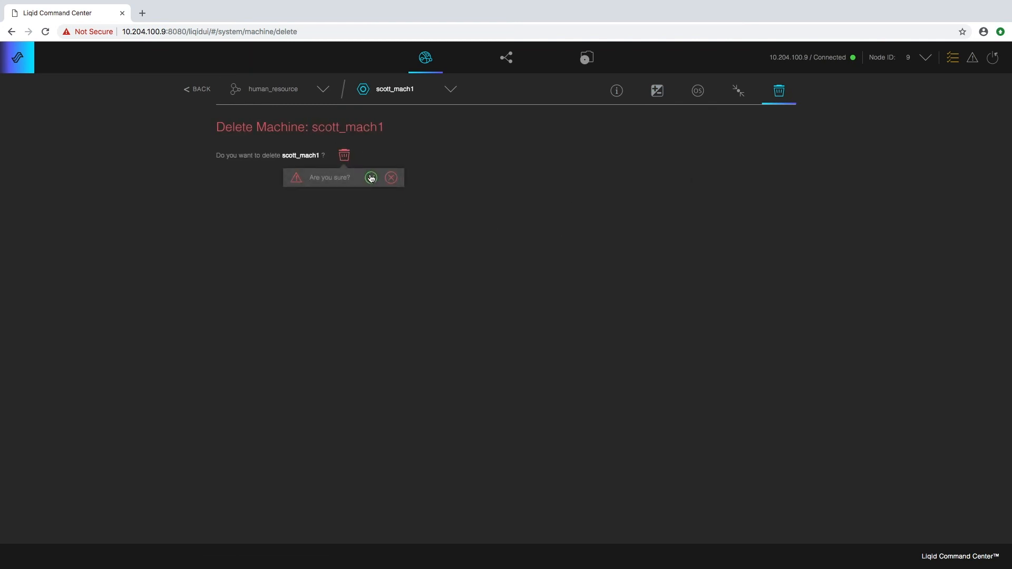
{"action": "left_click", "coordinate": [373, 177]}
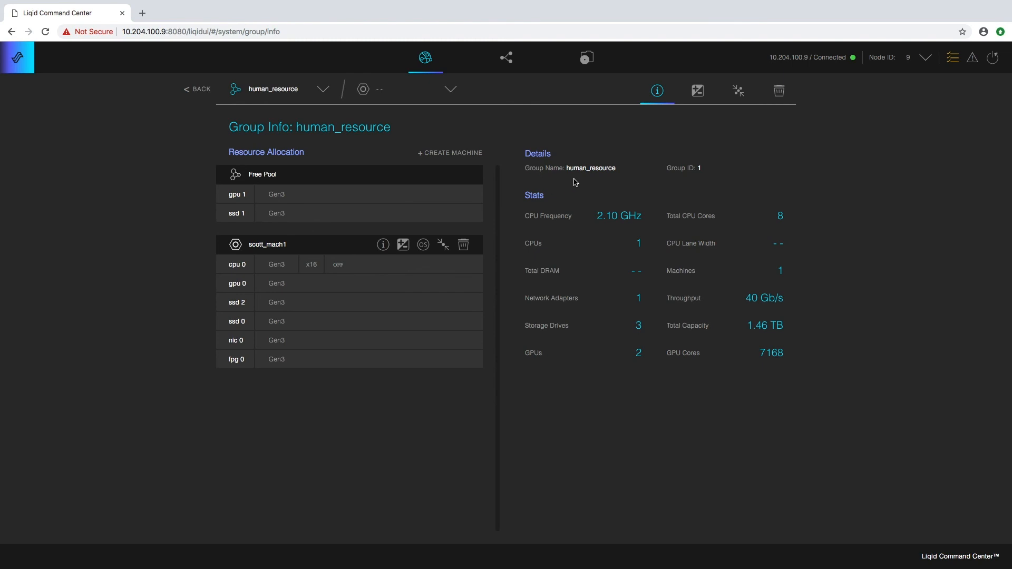
- Back on System, delete scott_mach1 and expand human_resource to see its returned devices
{"action": "left_click", "coordinate": [199, 90]}
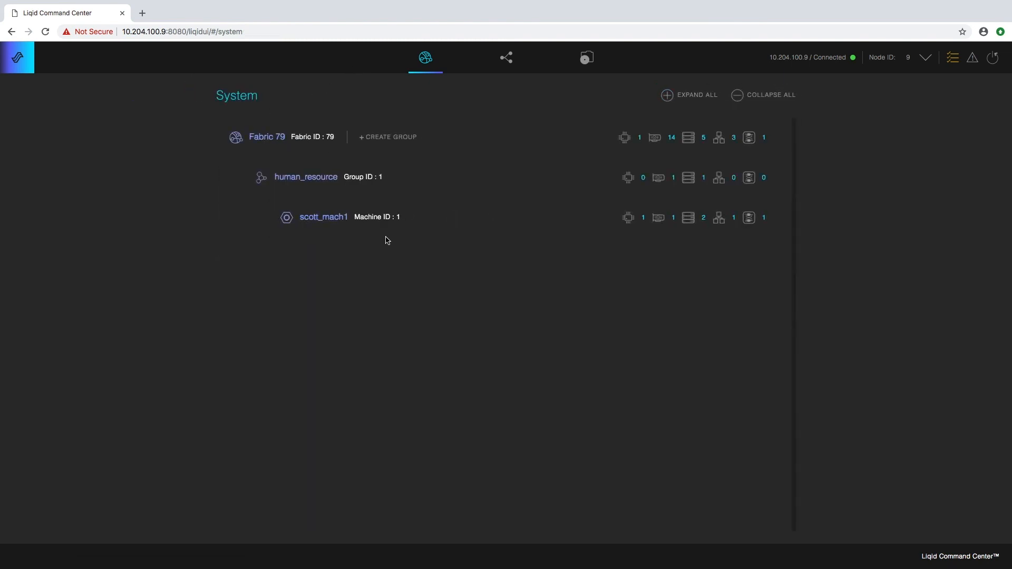
{"action": "mouse_move", "coordinate": [350, 229]}
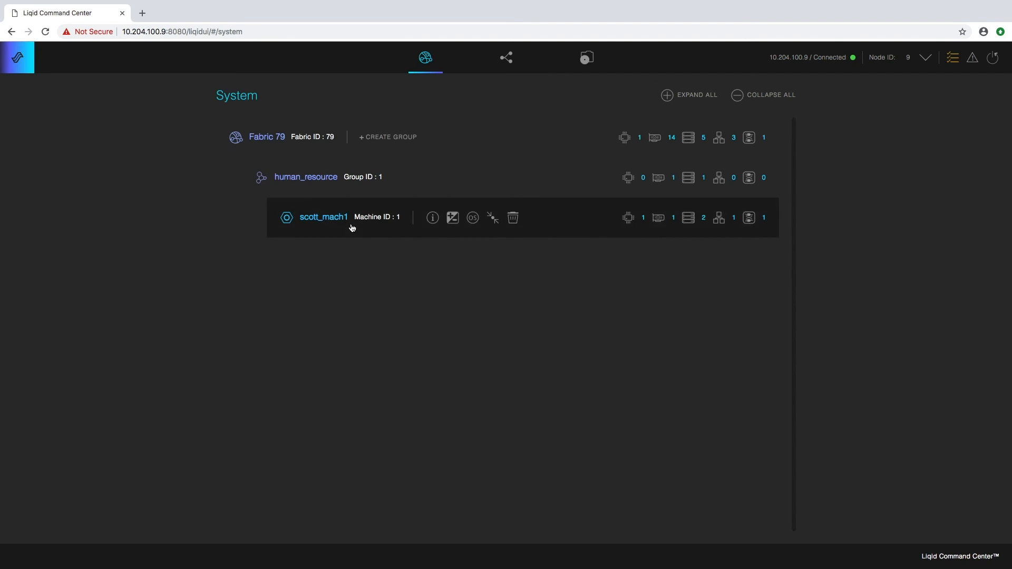
{"action": "left_click", "coordinate": [514, 222]}
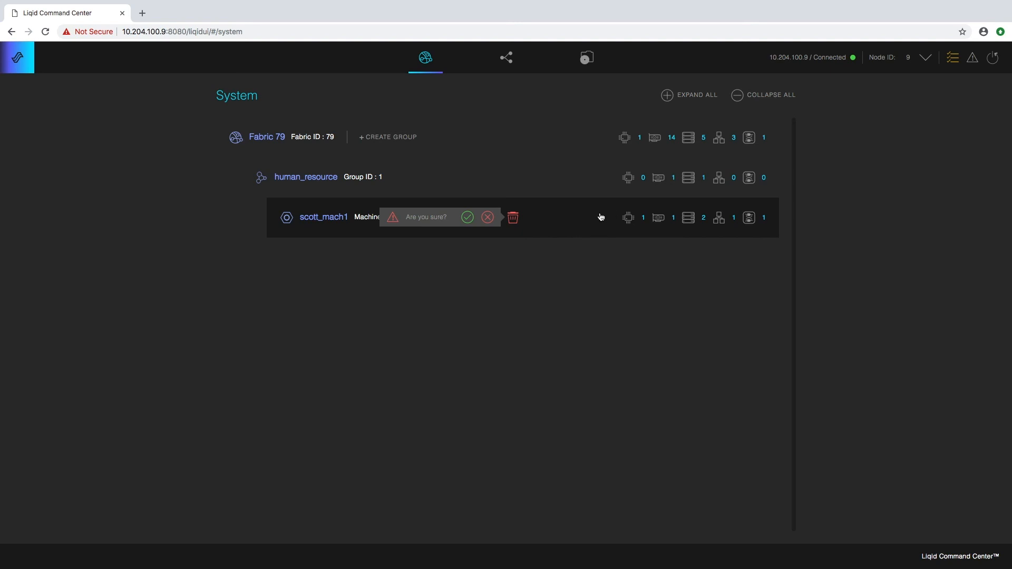
{"action": "left_click", "coordinate": [488, 218]}
{"action": "left_click", "coordinate": [473, 217]}
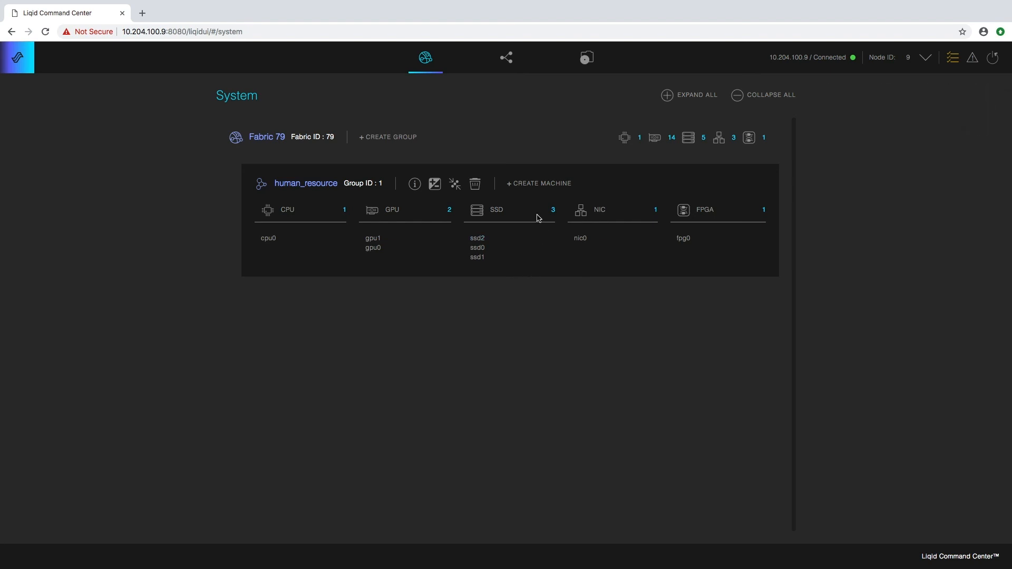
- Delete the human_resource group and expand Fabric 79 to view its full device pool
{"action": "left_click", "coordinate": [476, 184]}
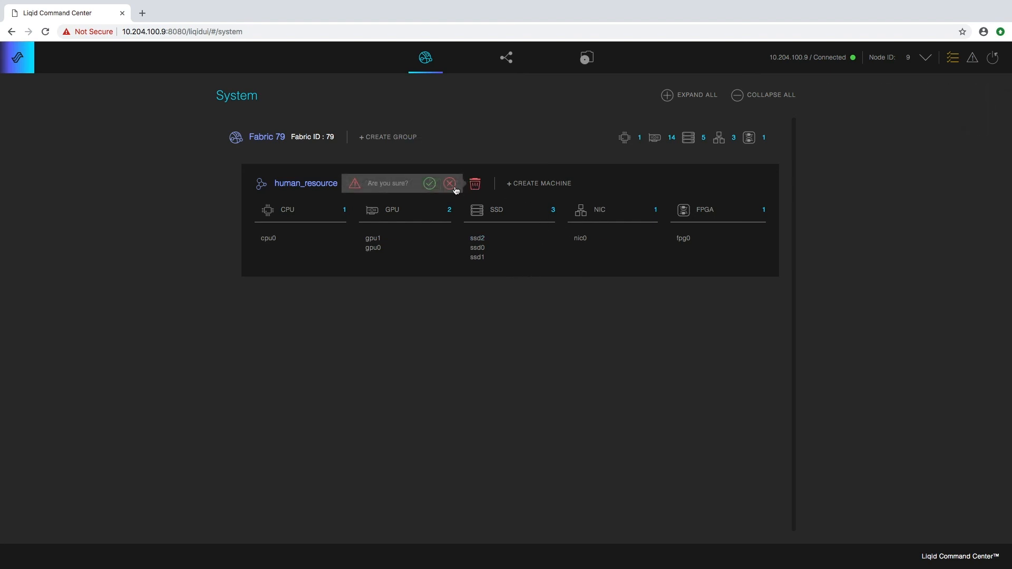
{"action": "left_click", "coordinate": [430, 184]}
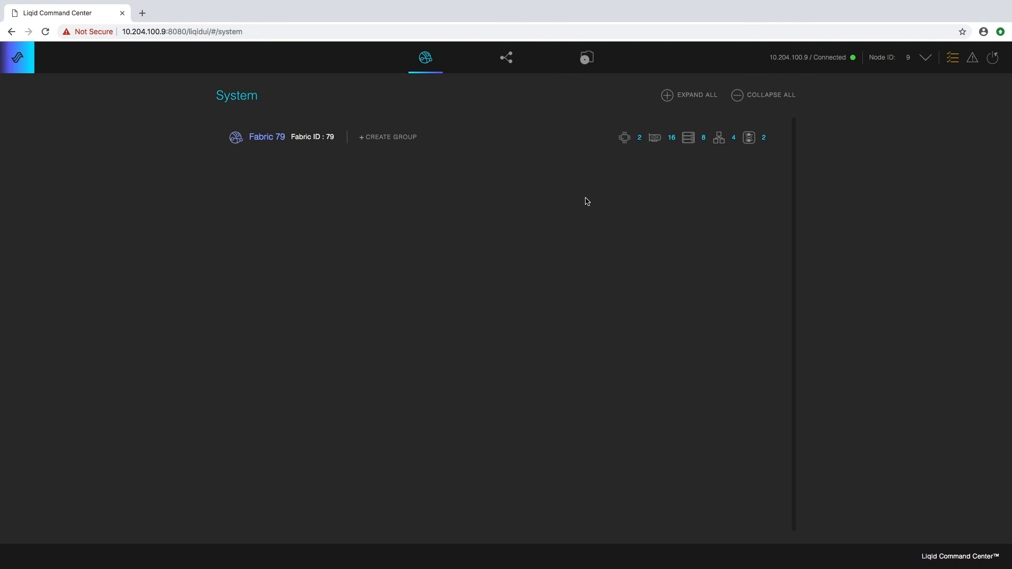
{"action": "left_click", "coordinate": [433, 146]}
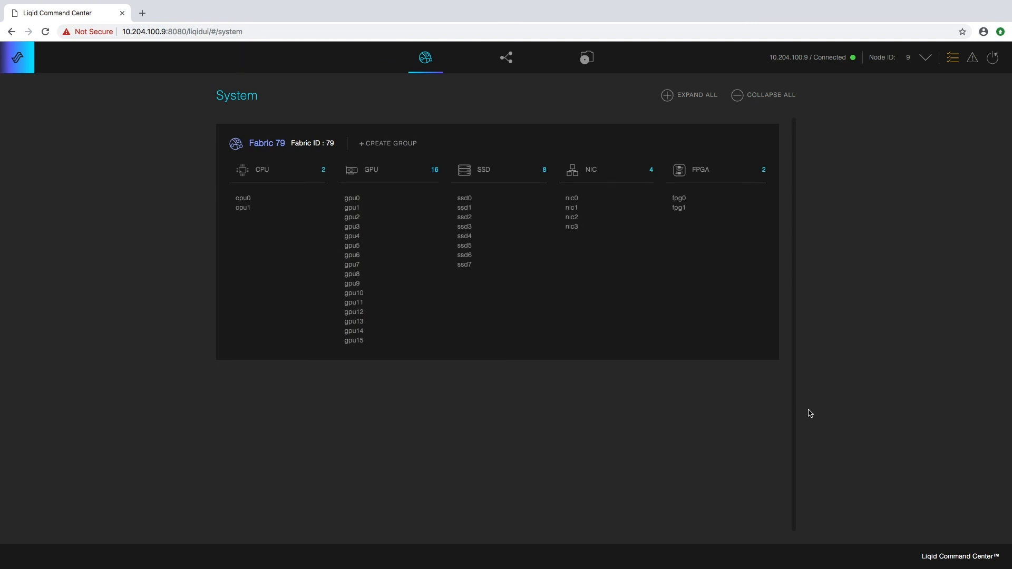